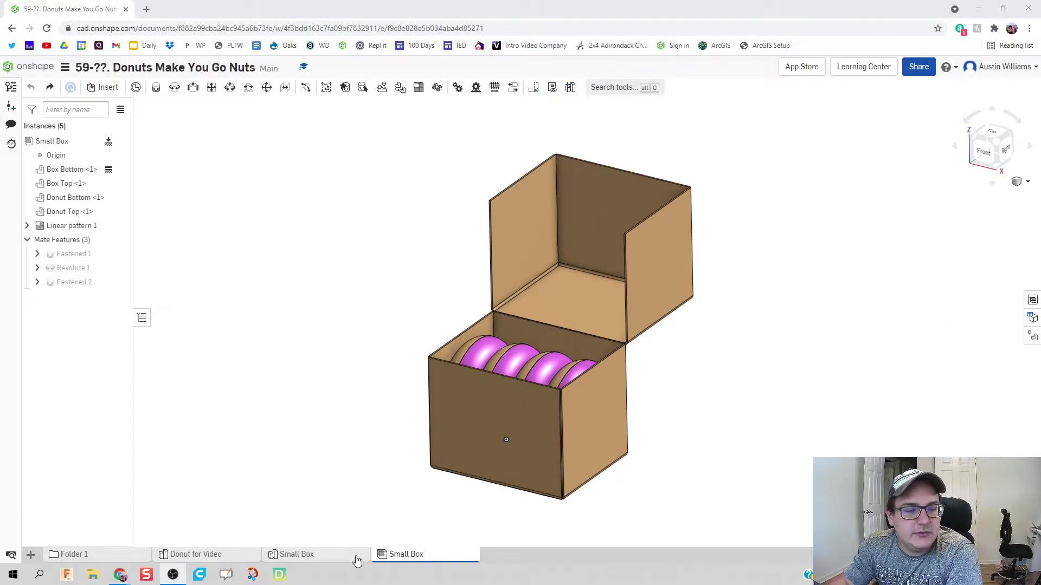
# Step: Duplicate the Small Box part studio twice
pyautogui.moveTo(450, 562)
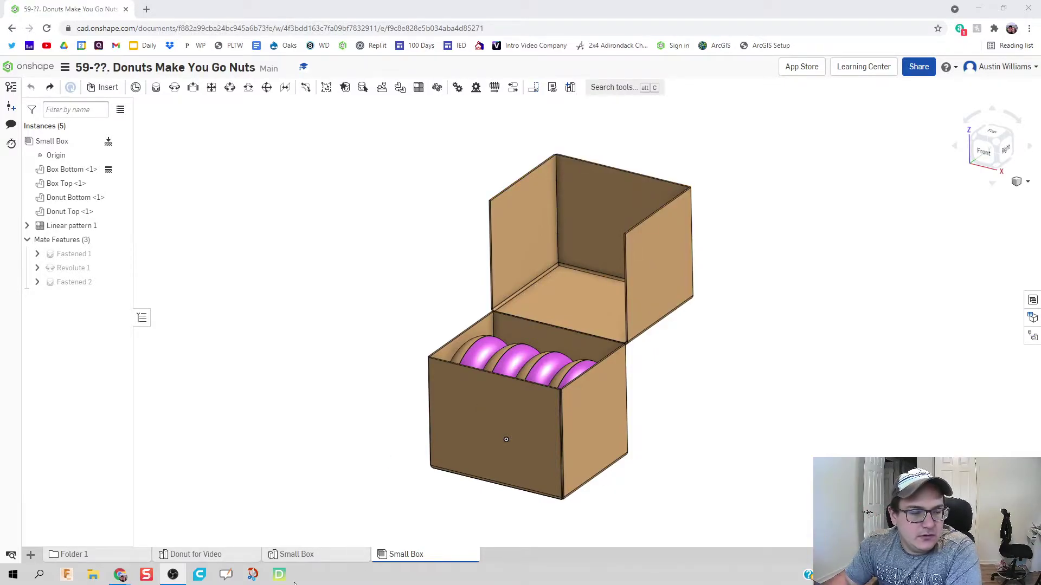
pyautogui.click(317, 558)
pyautogui.rightClick(316, 558)
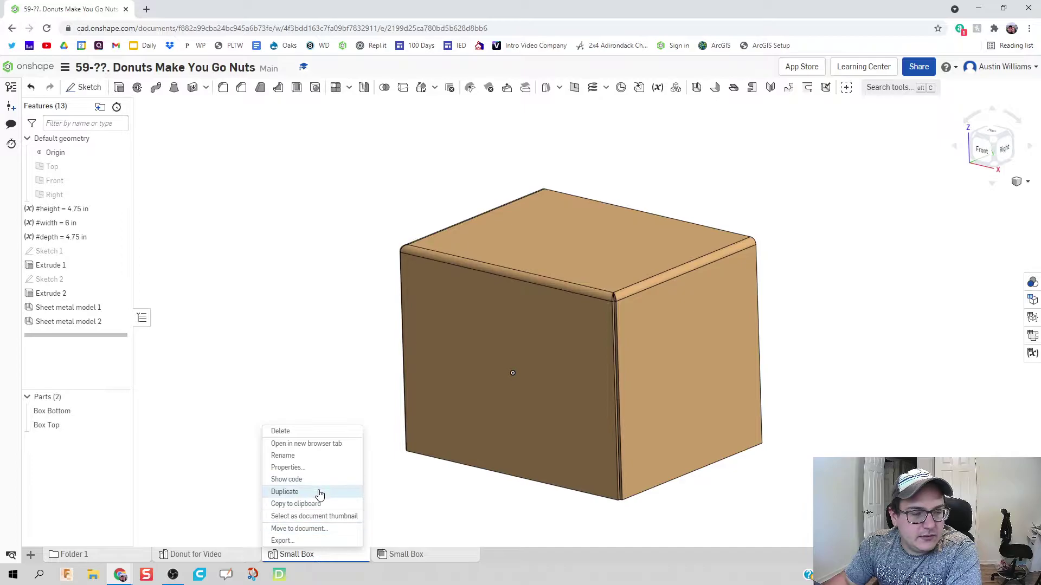
pyautogui.click(318, 492)
pyautogui.rightClick(406, 558)
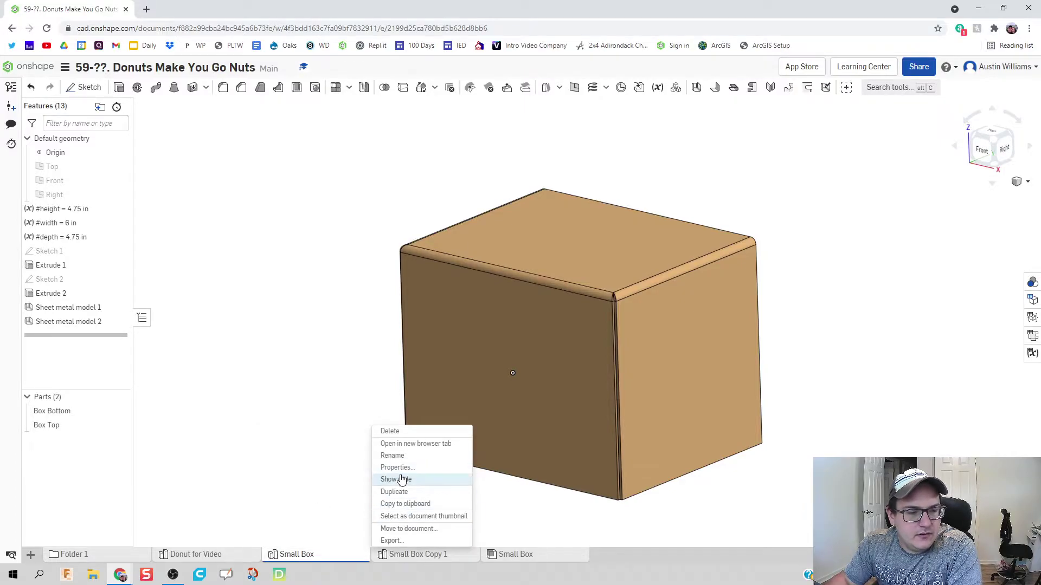
pyautogui.click(409, 491)
# Step: Rename the two part studio copies to 'Medium Box' and 'Large Box'
pyautogui.rightClick(449, 558)
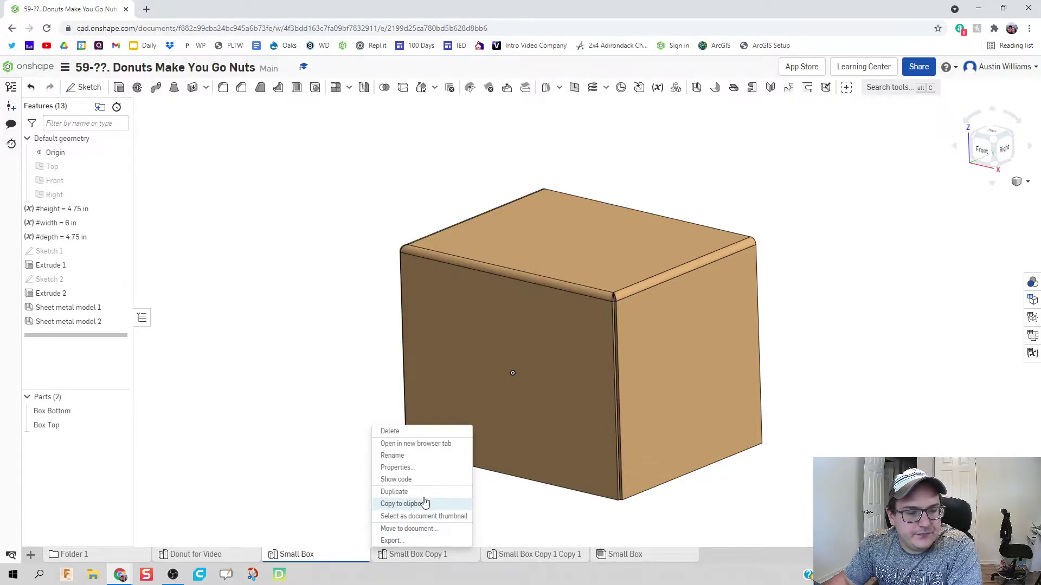
pyautogui.click(424, 456)
pyautogui.write('M')
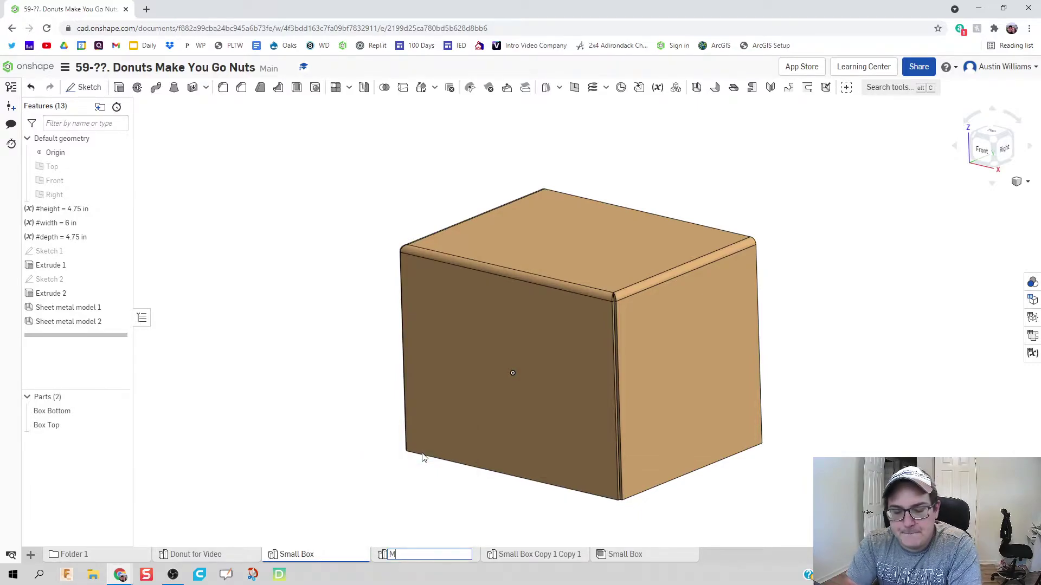
pyautogui.write('edium Box')
pyautogui.press('Return')
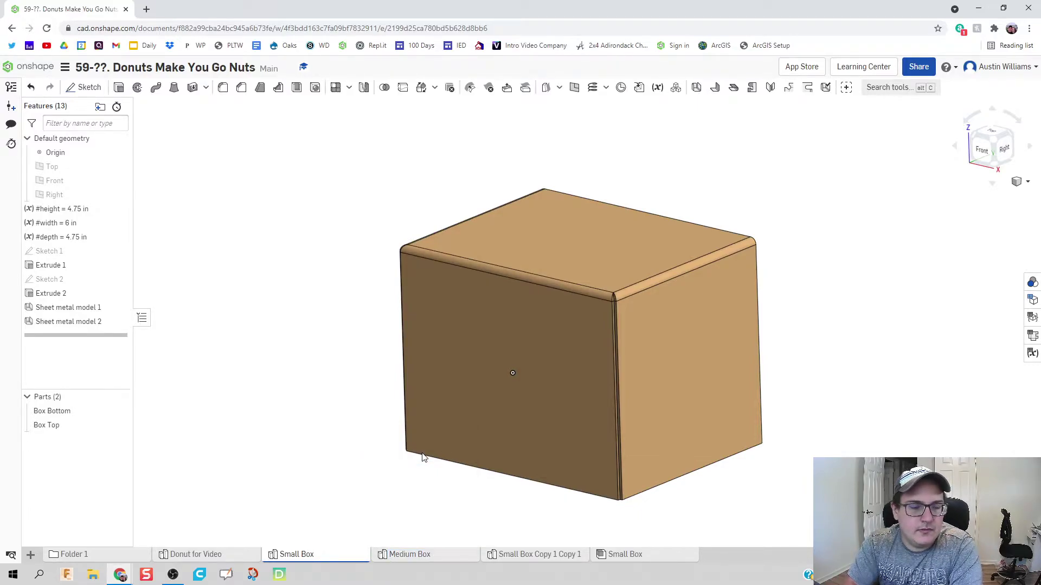
pyautogui.rightClick(518, 558)
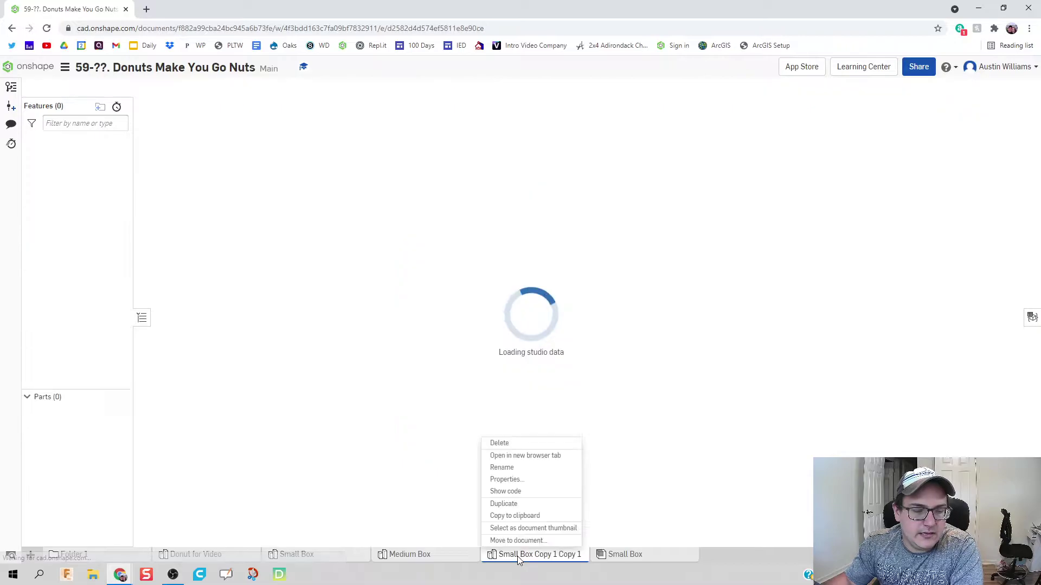
pyautogui.click(508, 468)
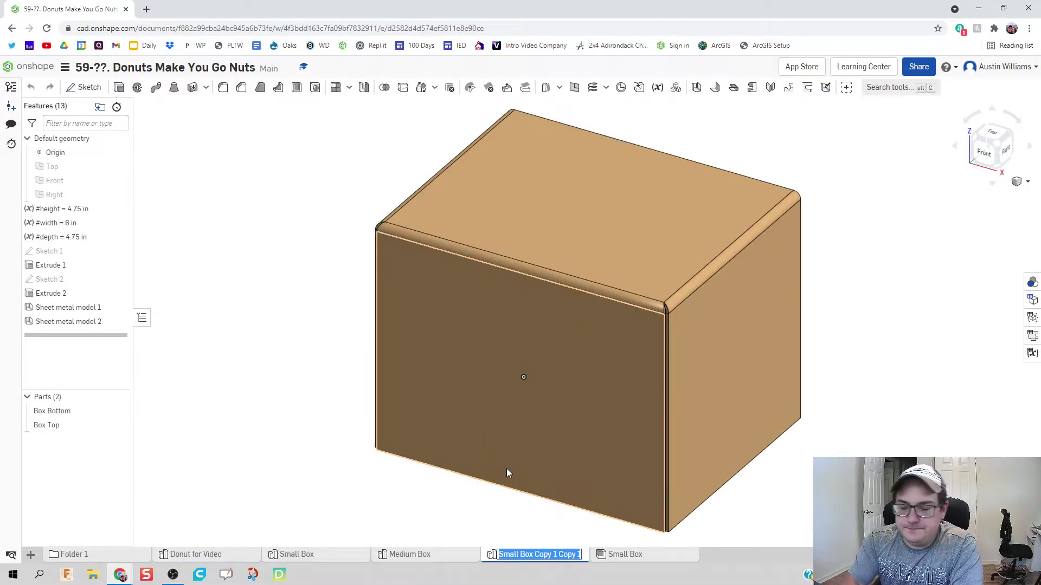
pyautogui.write('Large Box')
pyautogui.press('Return')
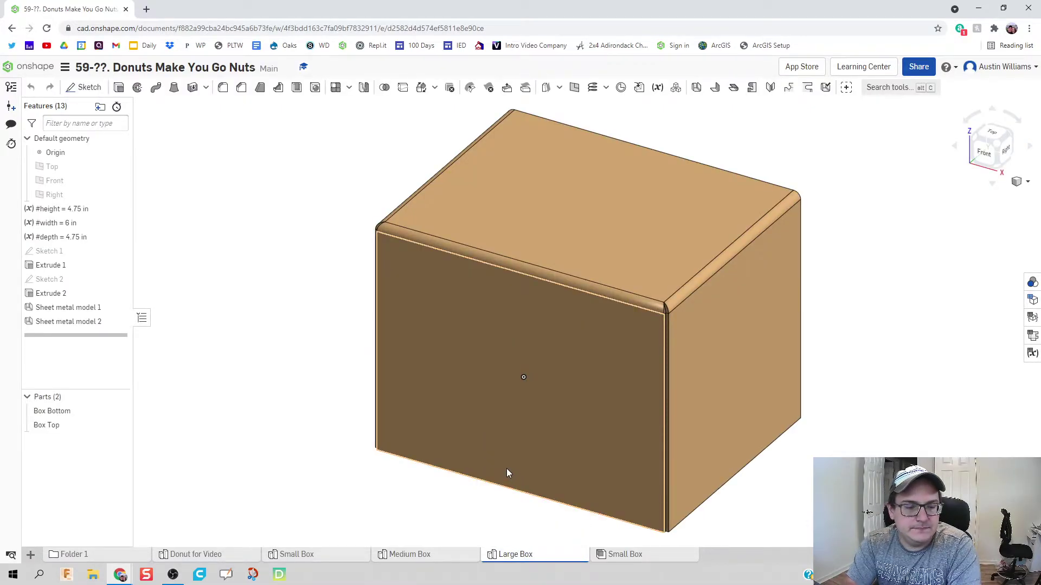
# Step: Duplicate the Small Box assembly
pyautogui.click(639, 555)
pyautogui.rightClick(641, 557)
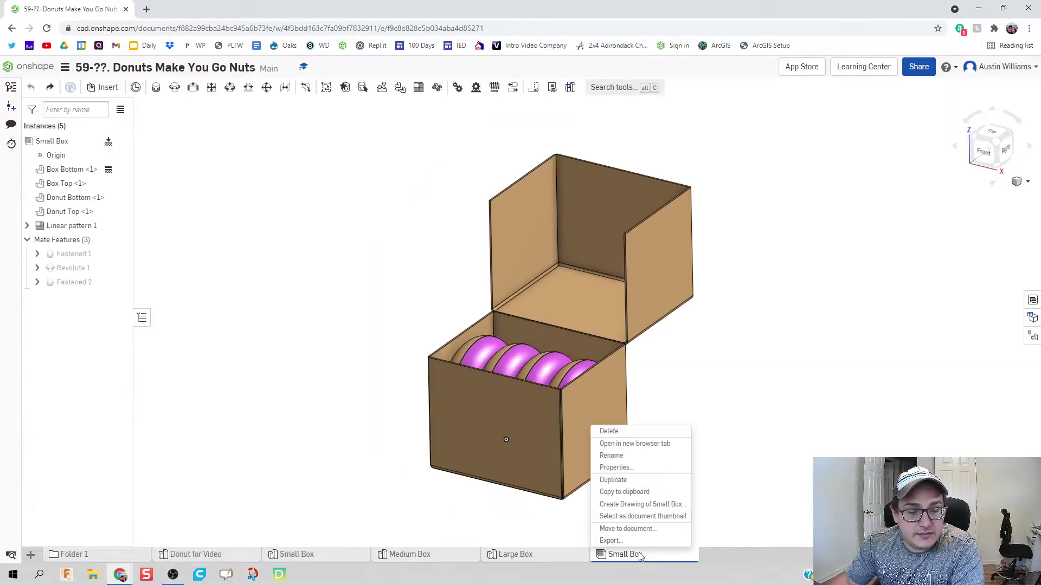
pyautogui.click(637, 481)
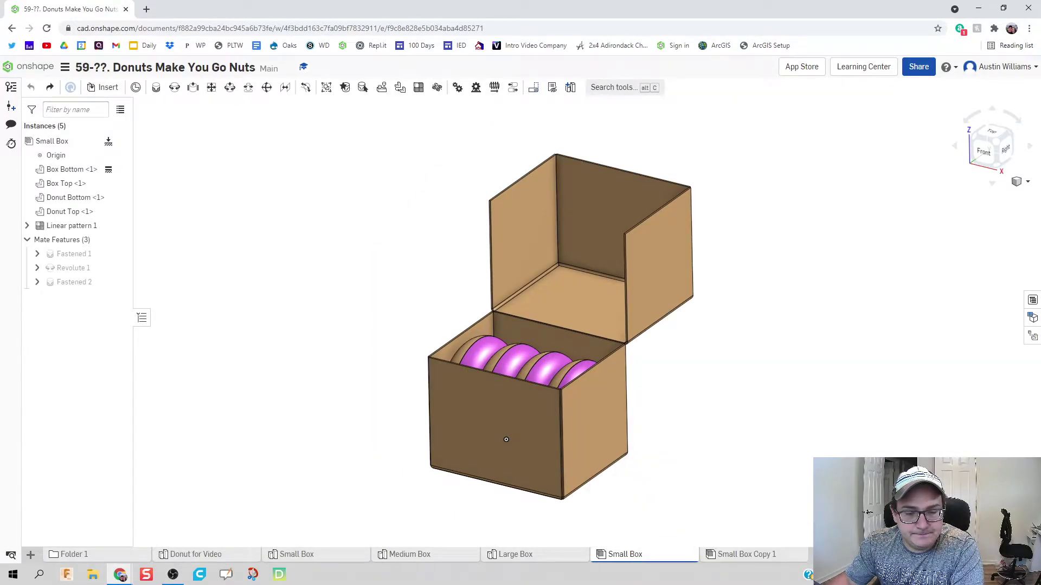
pyautogui.click(777, 557)
pyautogui.rightClick(777, 558)
pyautogui.click(750, 481)
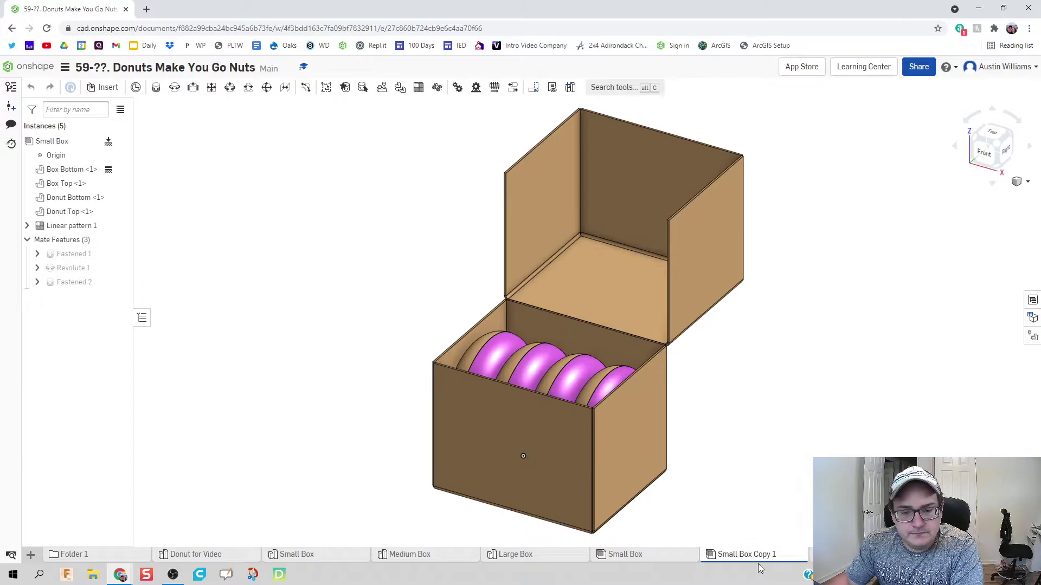
# Step: Rename the assembly copy to 'Medium Box'
pyautogui.rightClick(757, 559)
pyautogui.click(761, 457)
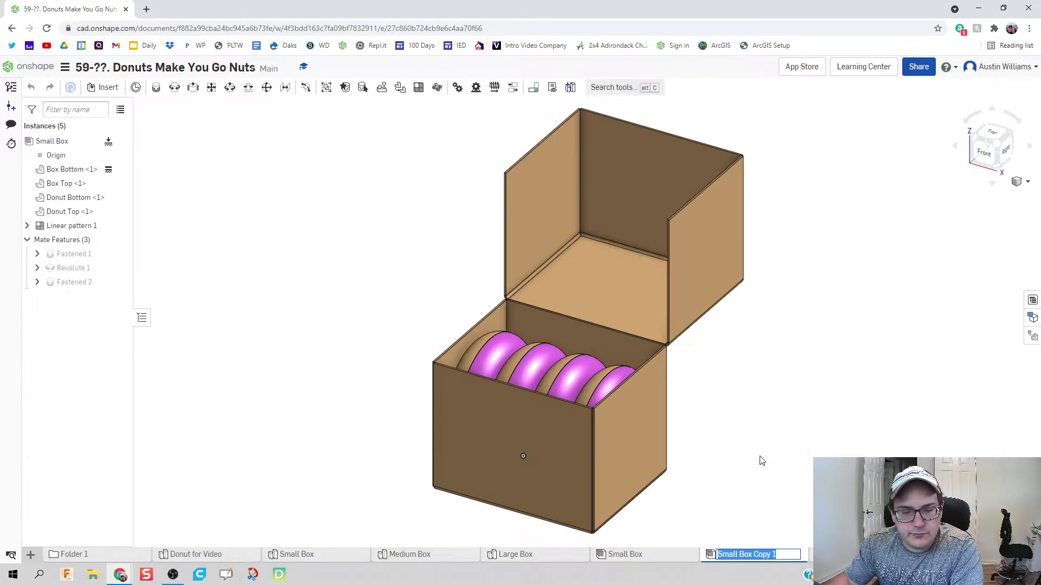
pyautogui.write('Medium')
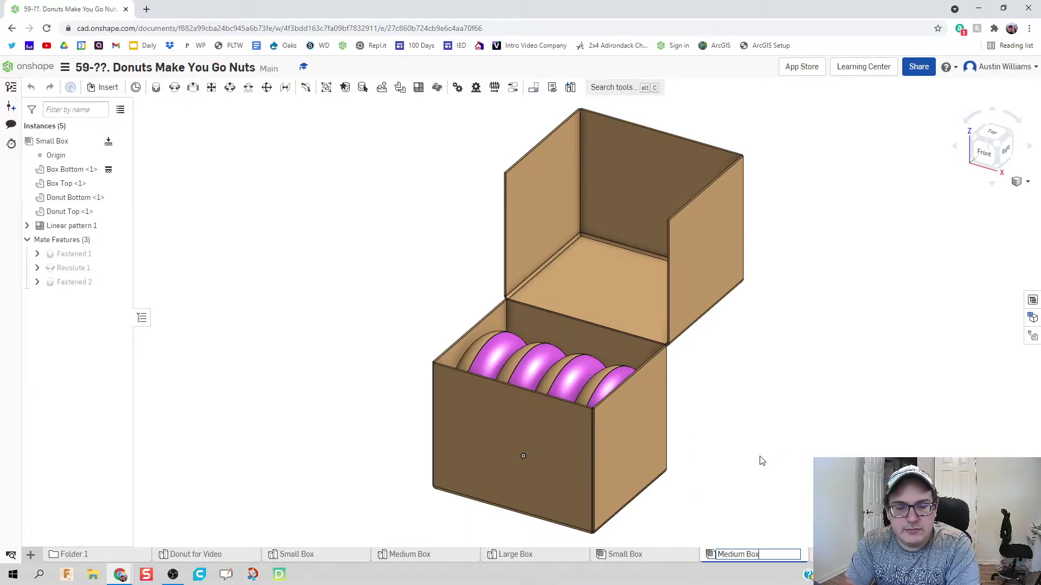
pyautogui.write(' Box')
pyautogui.press('Return')
pyautogui.rightClick(813, 555)
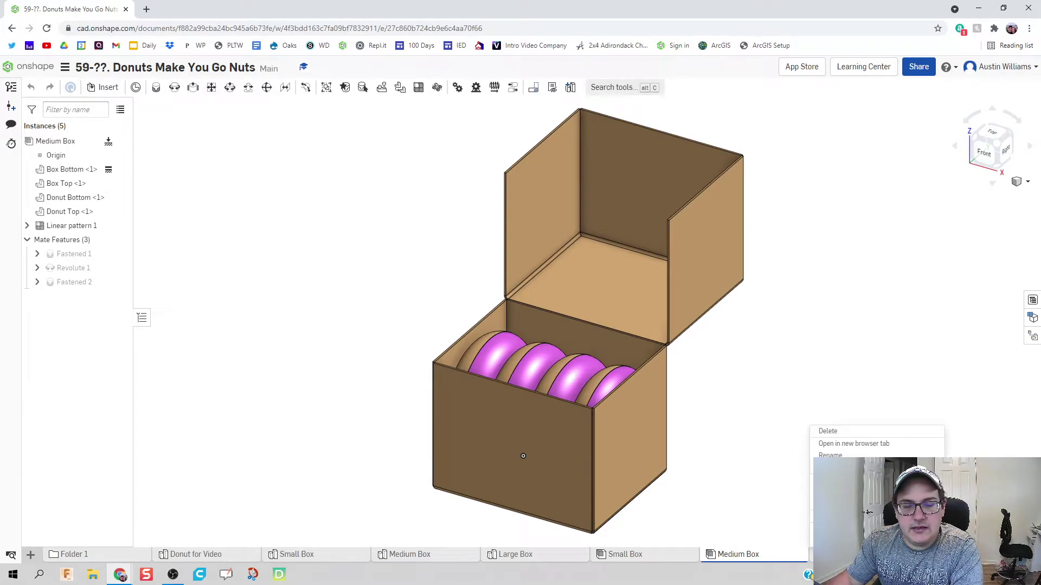
pyautogui.press('Escape')
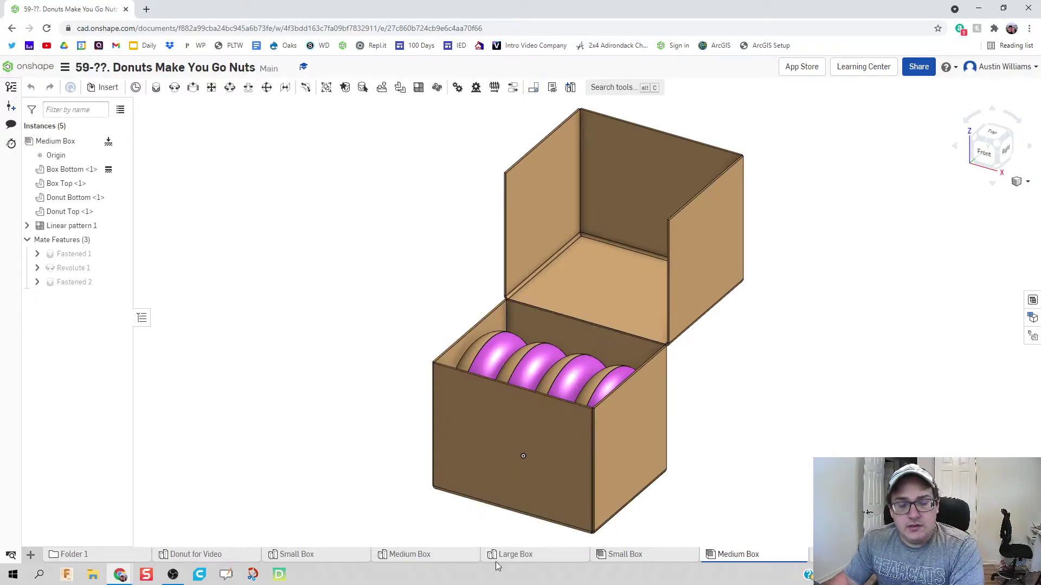
# Step: Set the Medium Box part studio's #width variable to 12 in
pyautogui.click(398, 556)
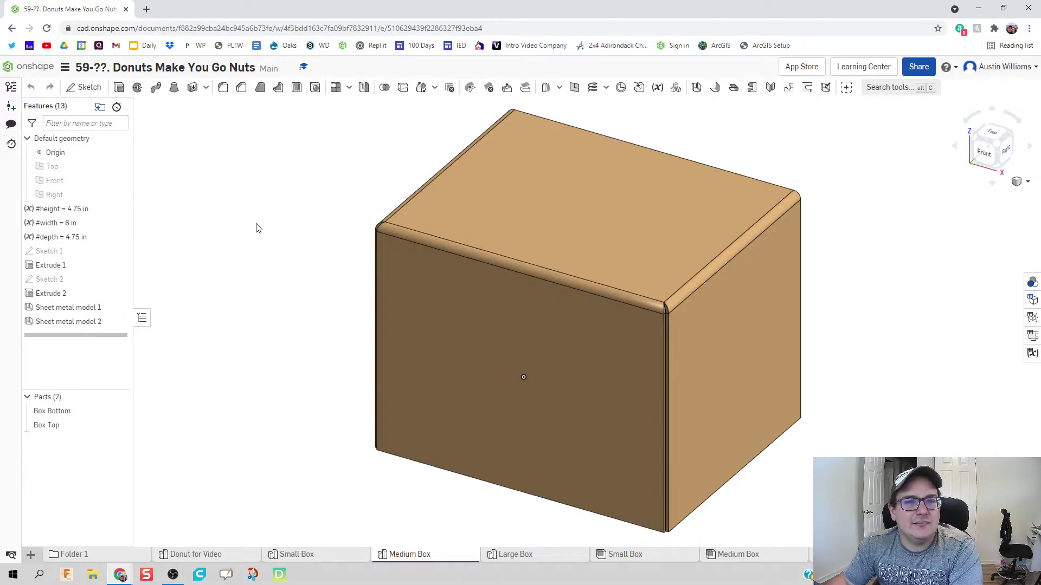
pyautogui.doubleClick(72, 223)
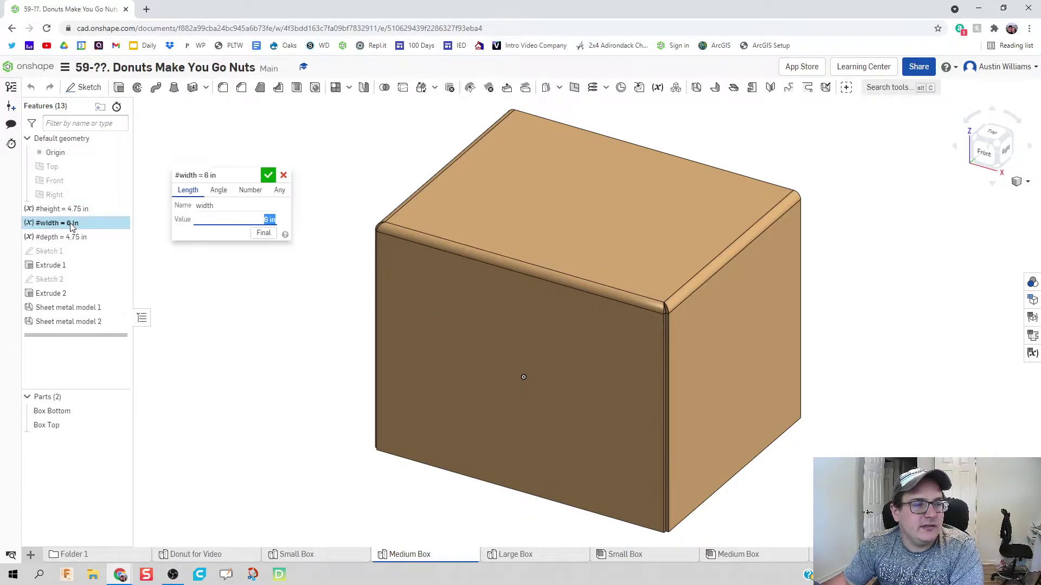
pyautogui.write('12')
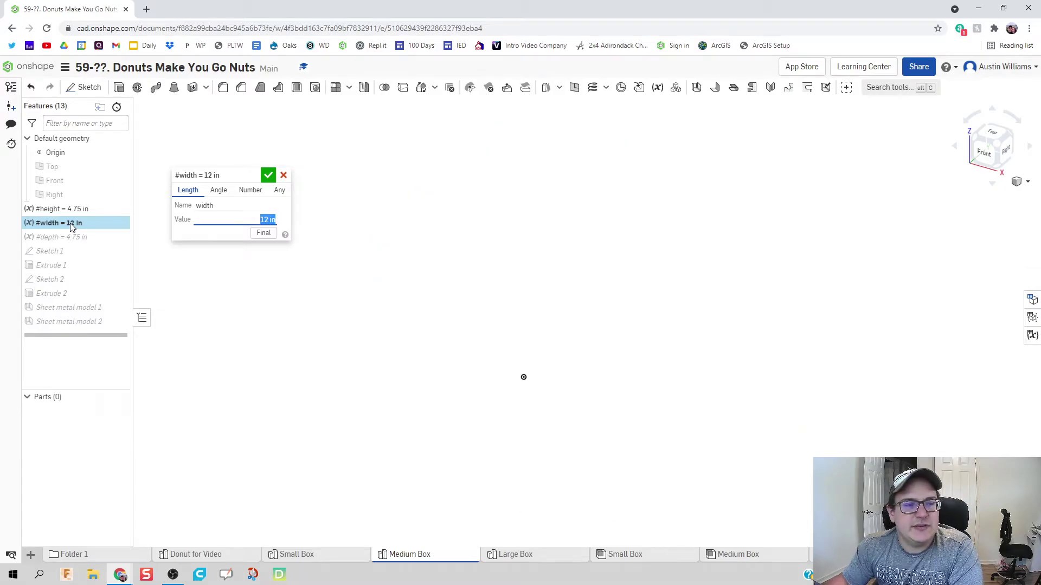
pyautogui.press('Return')
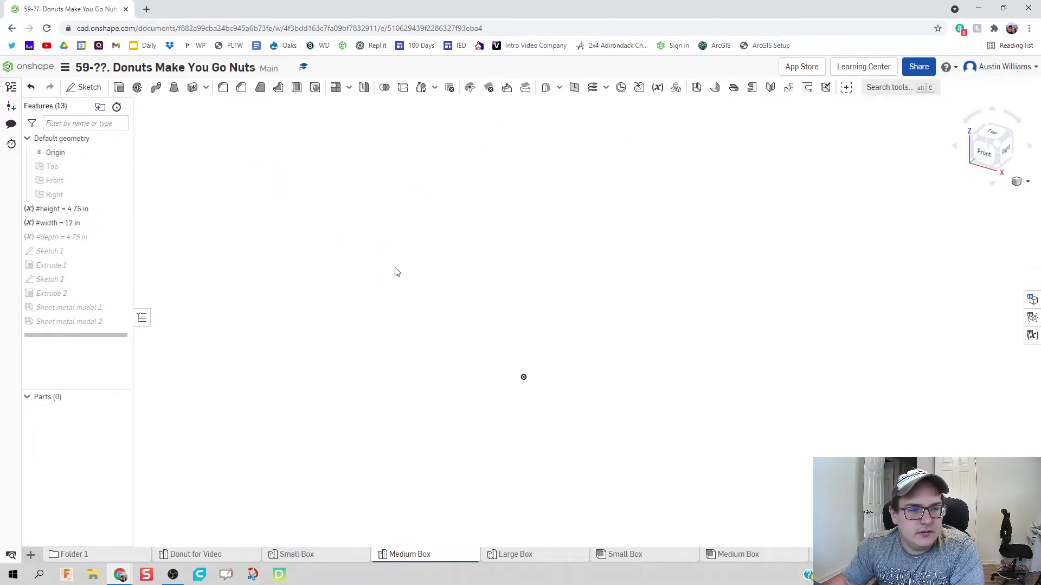
pyautogui.scroll(-3, 407, 314)
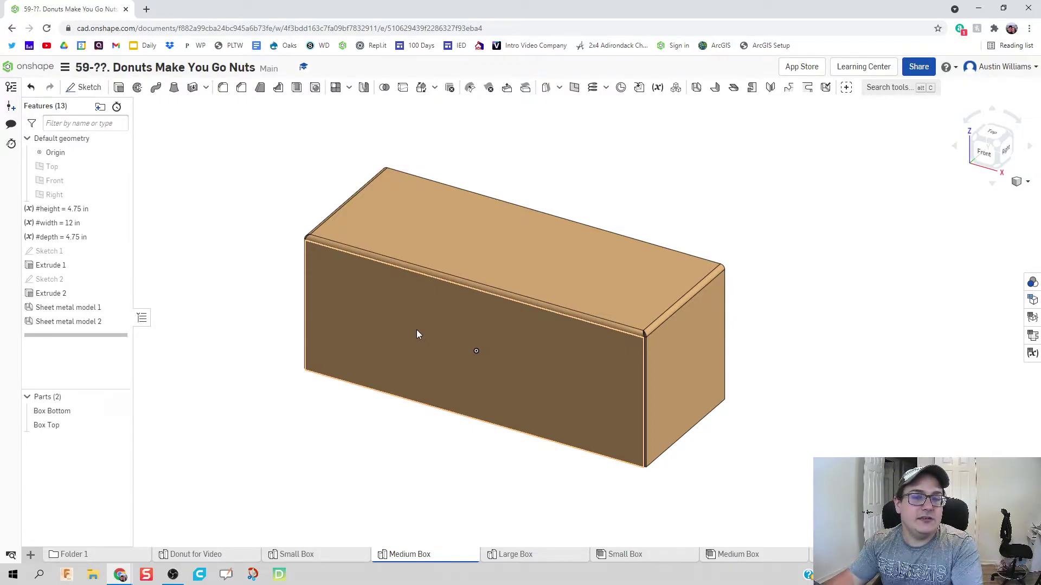
# Step: In the Medium Box assembly, replace Box Top <1> with the Medium Box part studio's Box Top
pyautogui.click(752, 558)
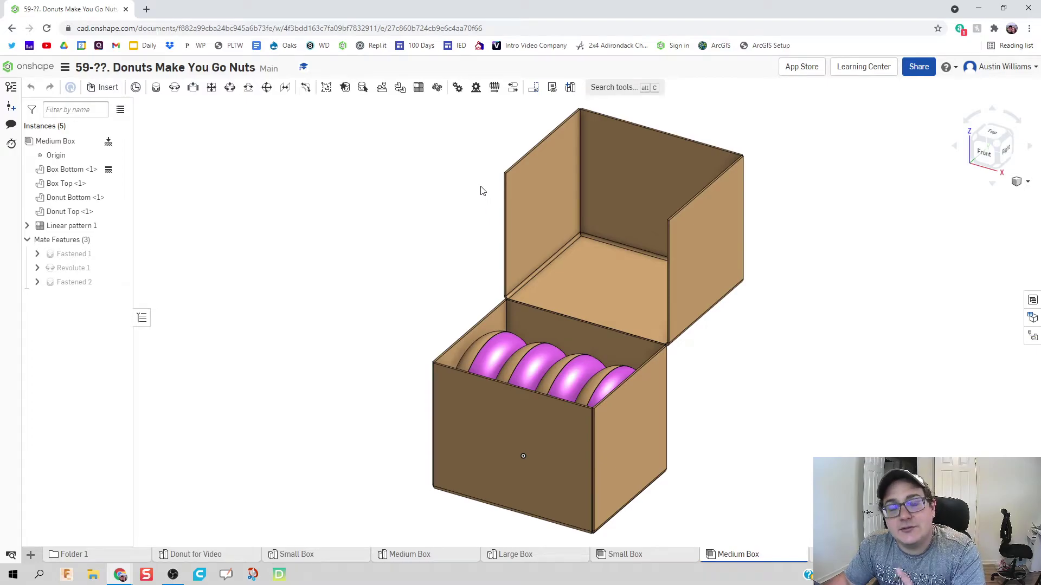
pyautogui.click(401, 88)
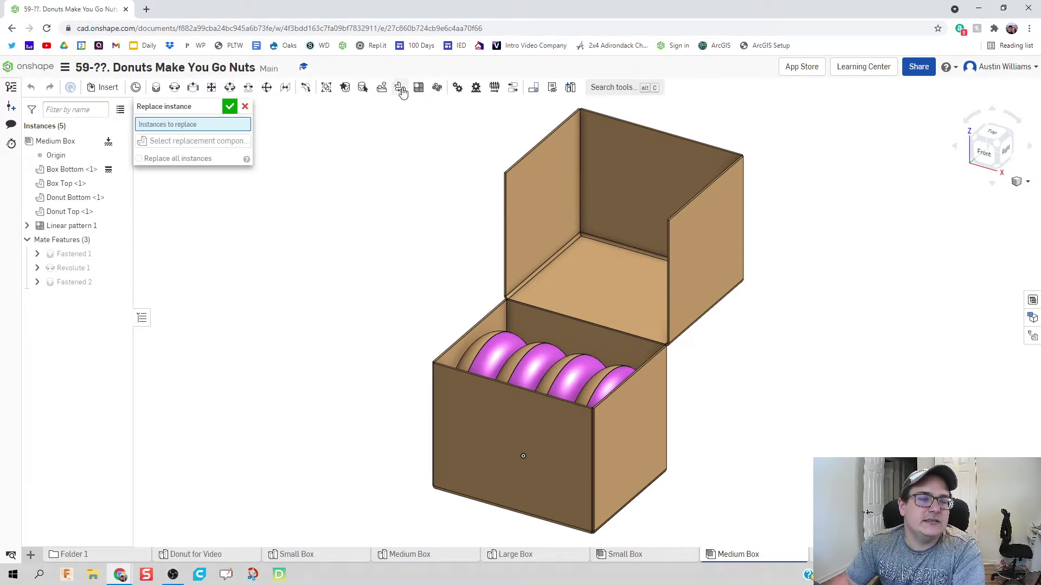
pyautogui.click(615, 280)
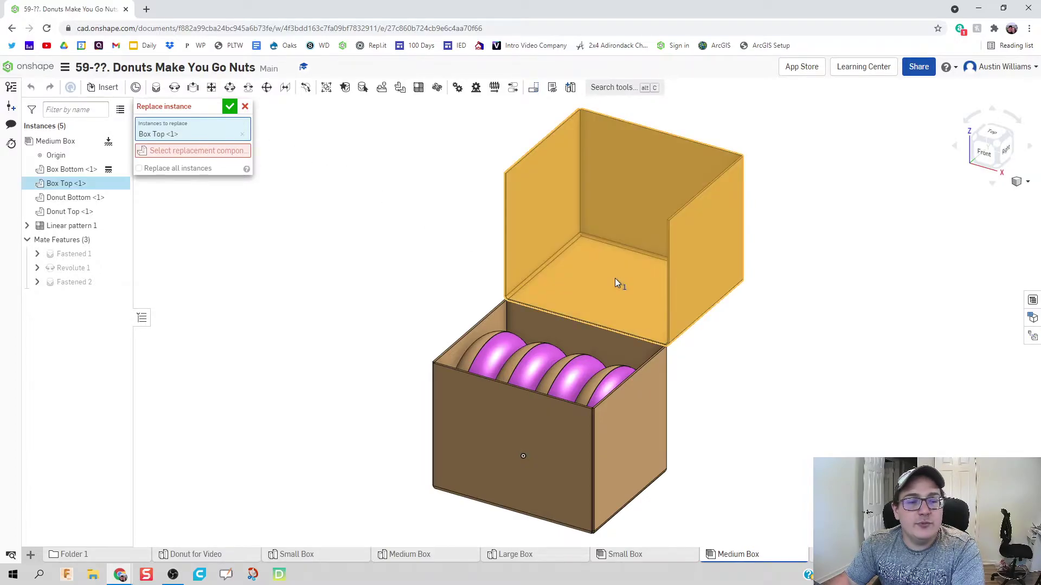
pyautogui.click(217, 153)
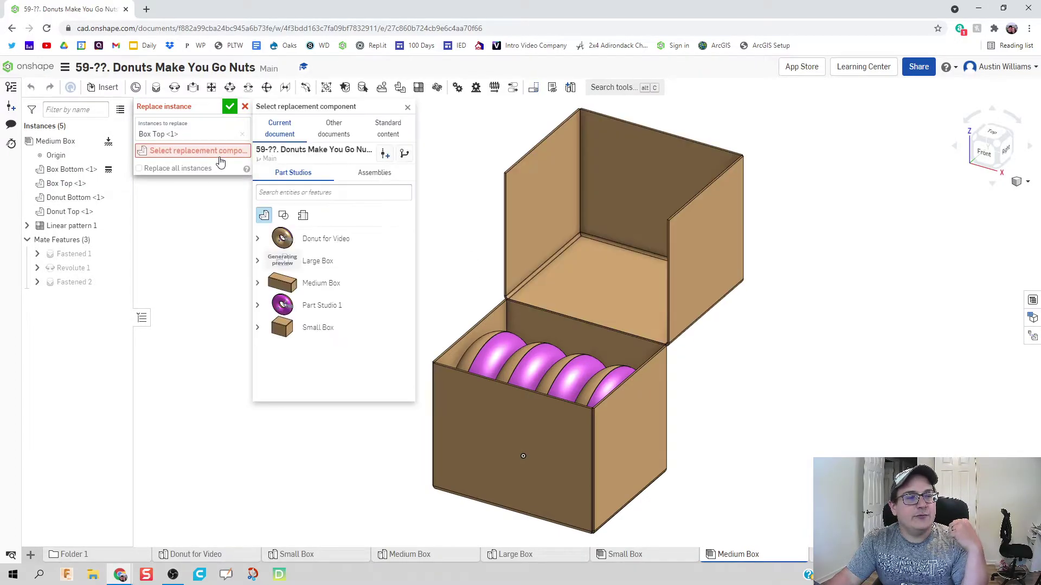
pyautogui.click(258, 283)
pyautogui.click(319, 328)
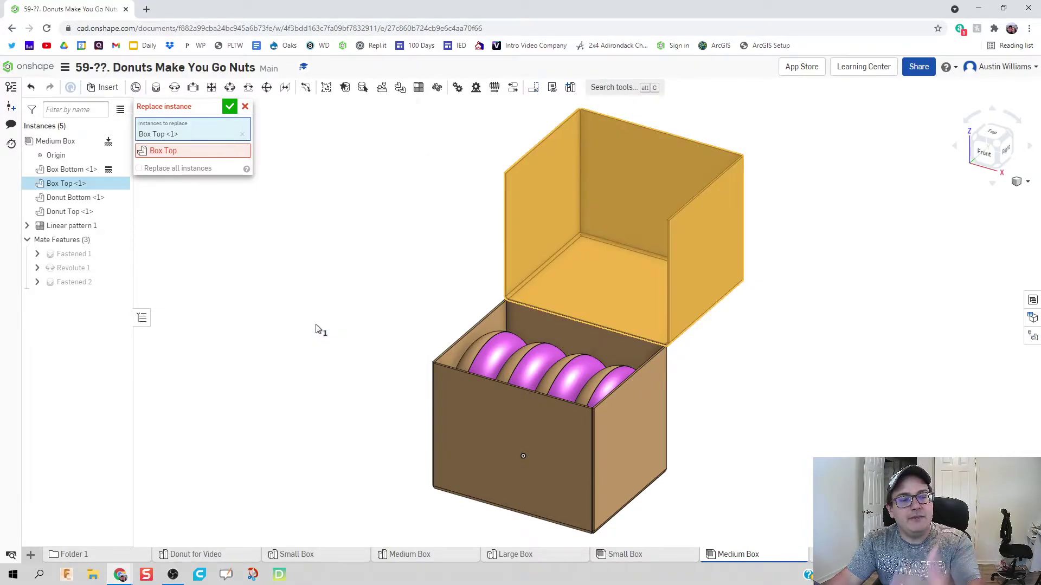
pyautogui.click(231, 107)
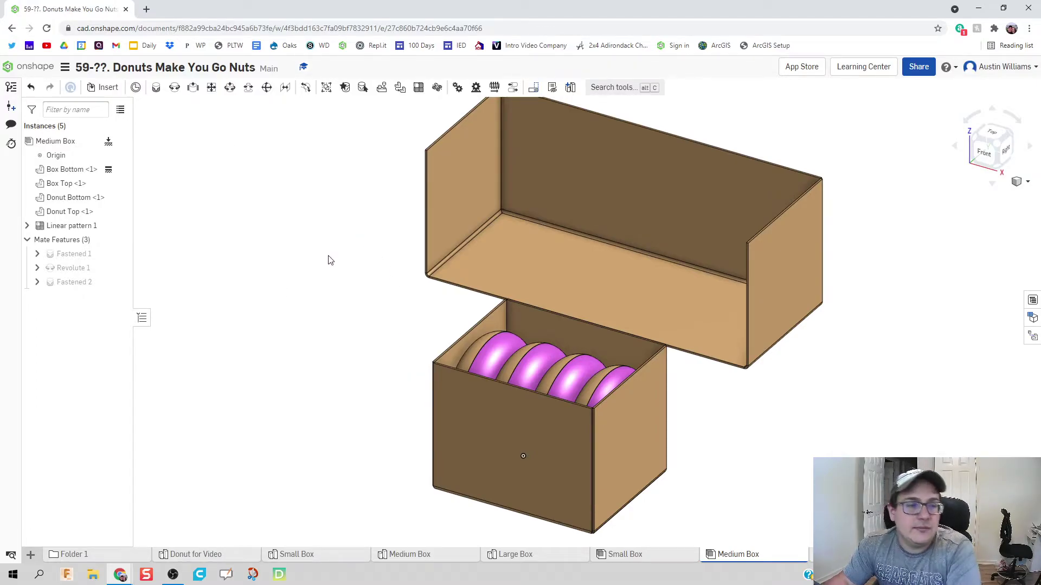
# Step: Replace the assembly's Box Bottom with the Medium Box part studio's Box Bottom
pyautogui.click(400, 87)
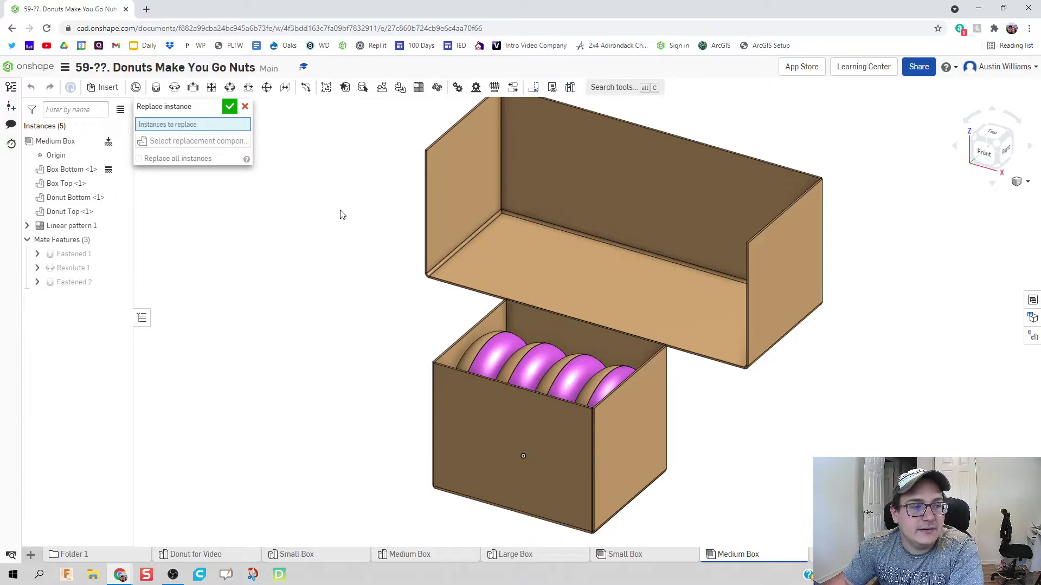
pyautogui.click(511, 468)
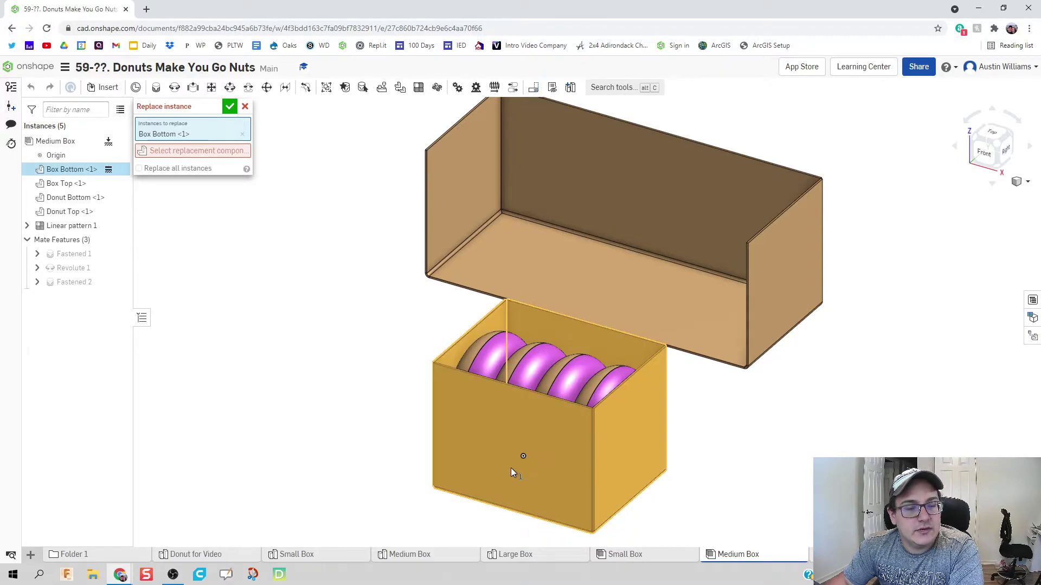
pyautogui.click(238, 153)
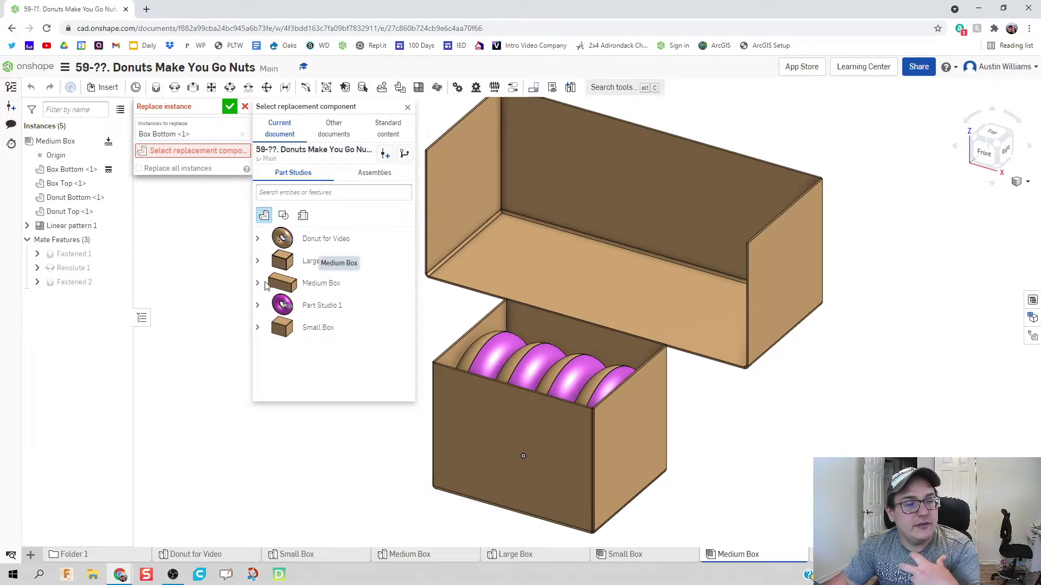
pyautogui.click(258, 283)
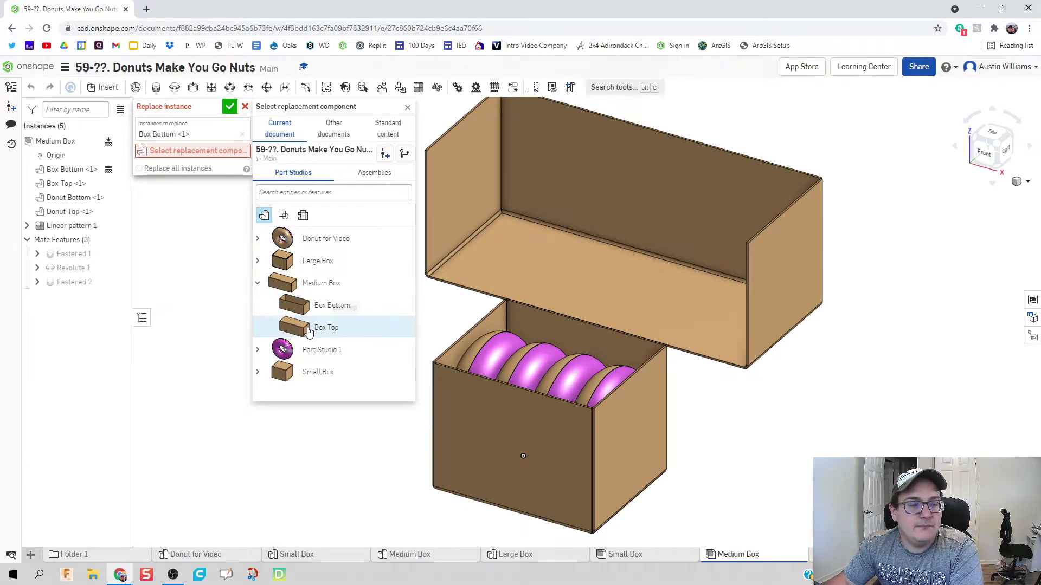
pyautogui.click(311, 306)
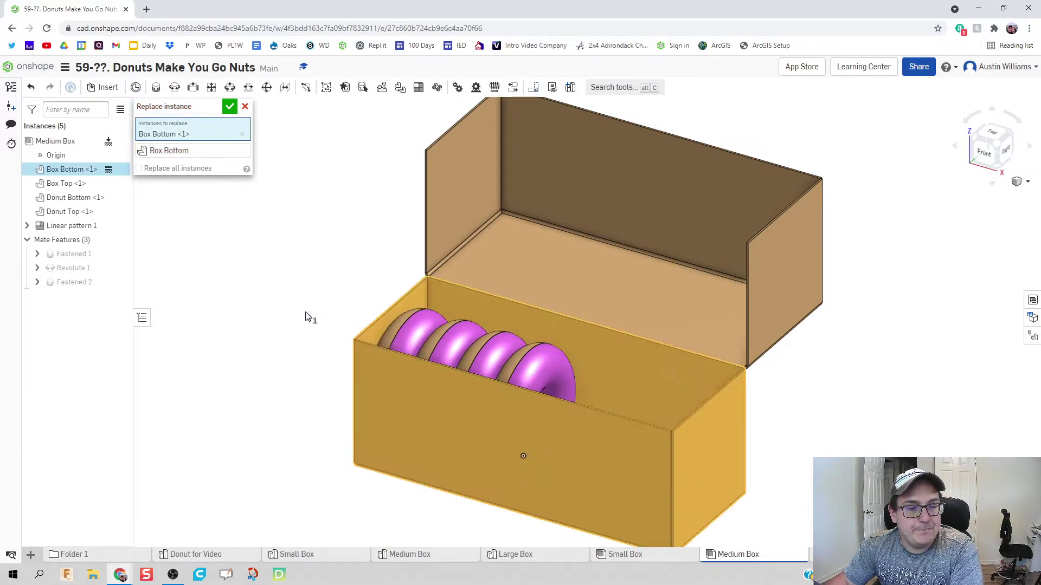
pyautogui.click(245, 107)
pyautogui.moveTo(350, 241); pyautogui.dragTo(351, 263, button='right')
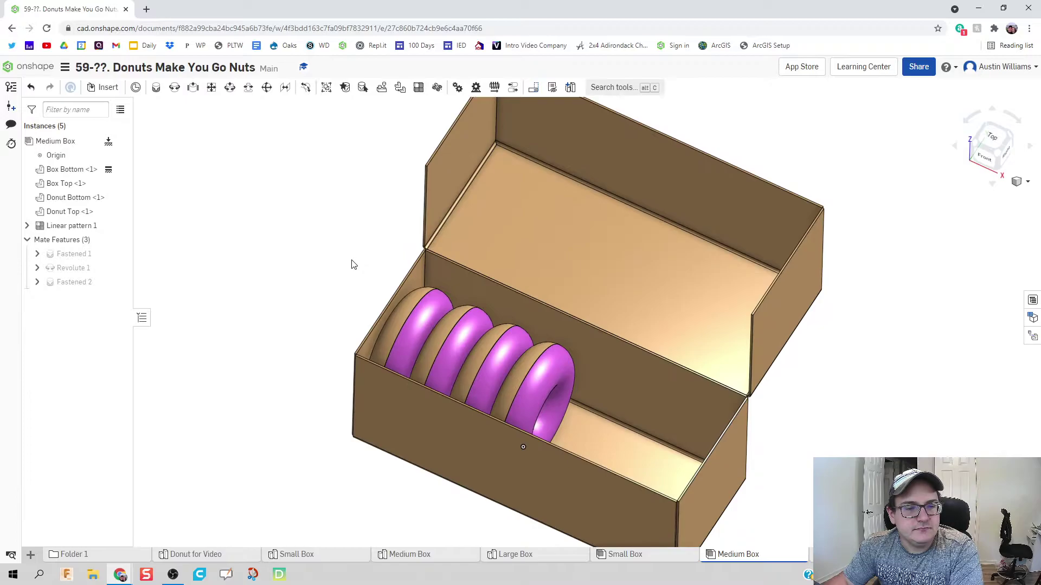
pyautogui.scroll(-2, 344, 268)
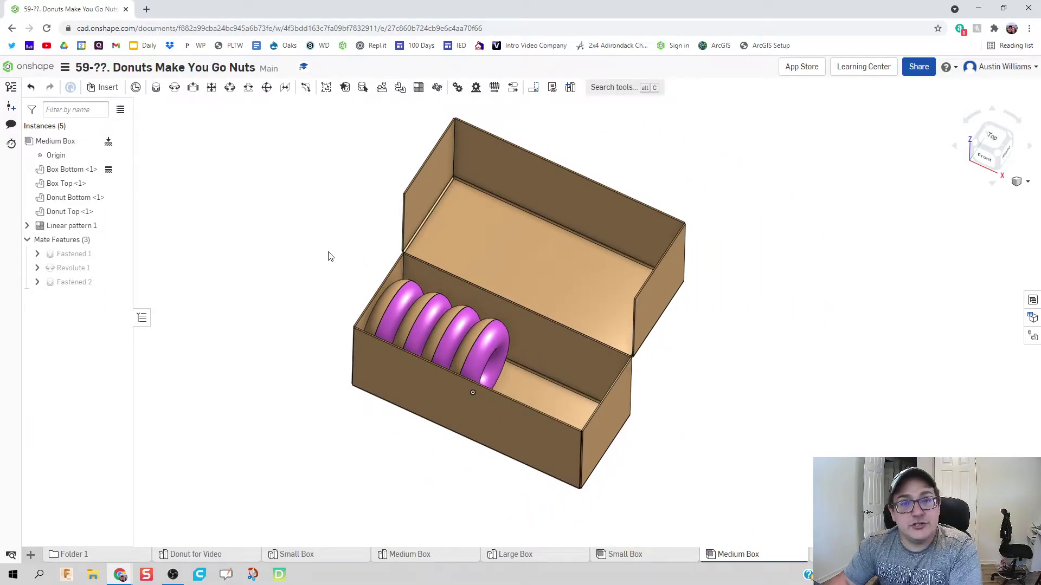
# Step: Change Linear pattern 1's instance count from 4 to 8 donuts
pyautogui.rightClick(81, 229)
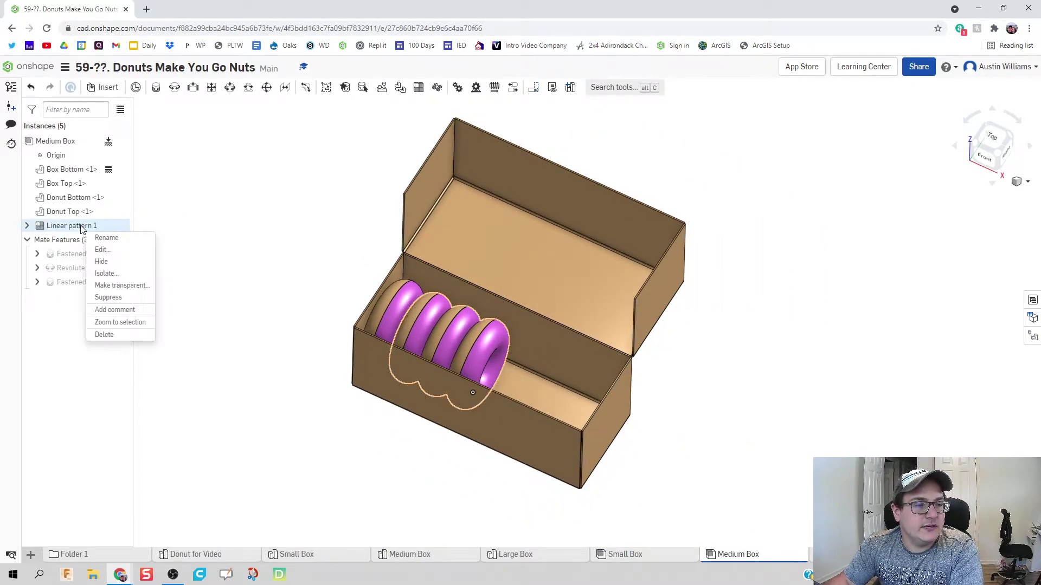
pyautogui.click(116, 251)
pyautogui.click(263, 270)
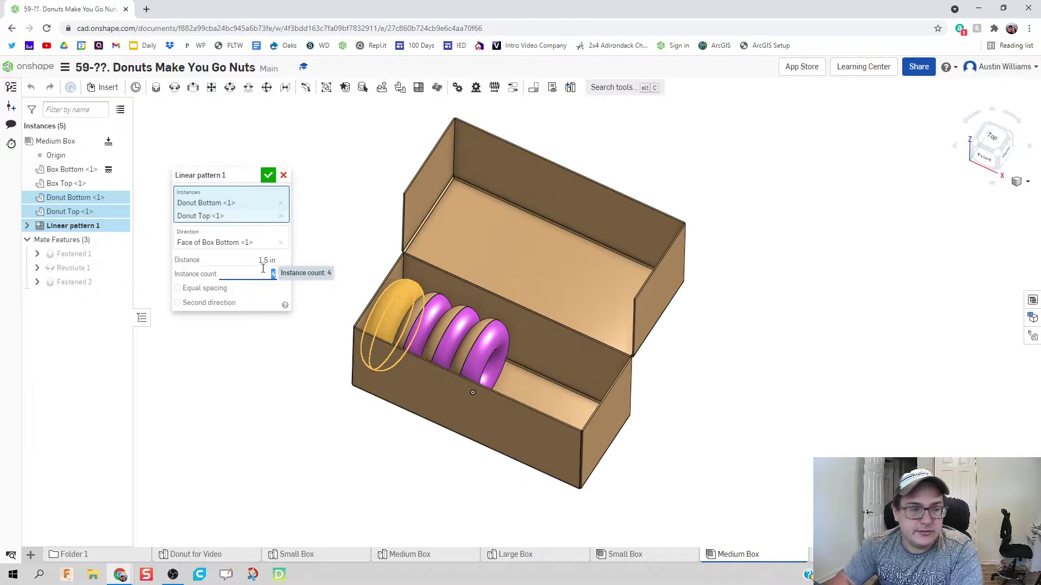
pyautogui.write('8')
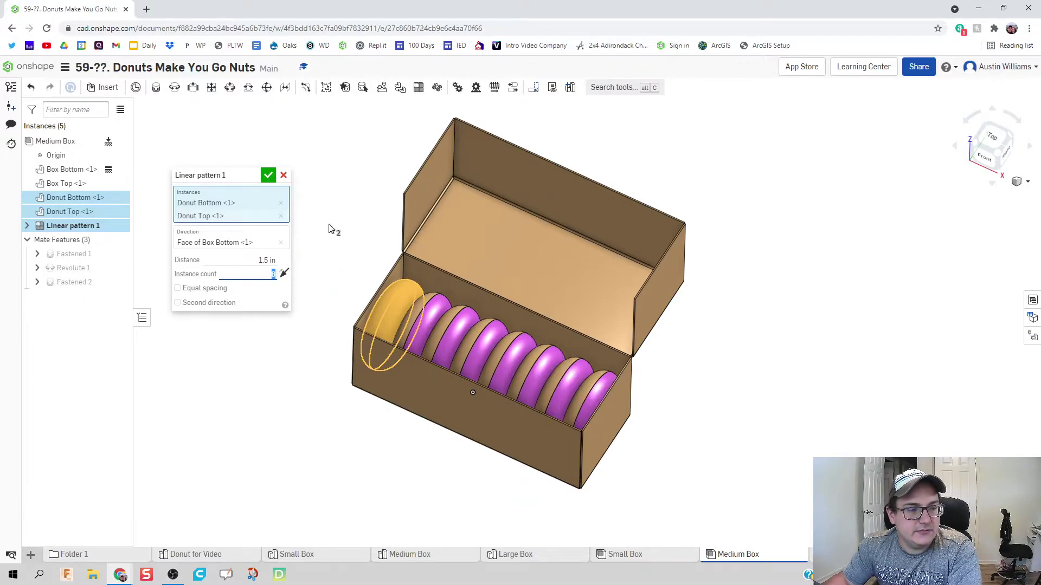
pyautogui.moveTo(340, 216); pyautogui.dragTo(344, 239, button='right')
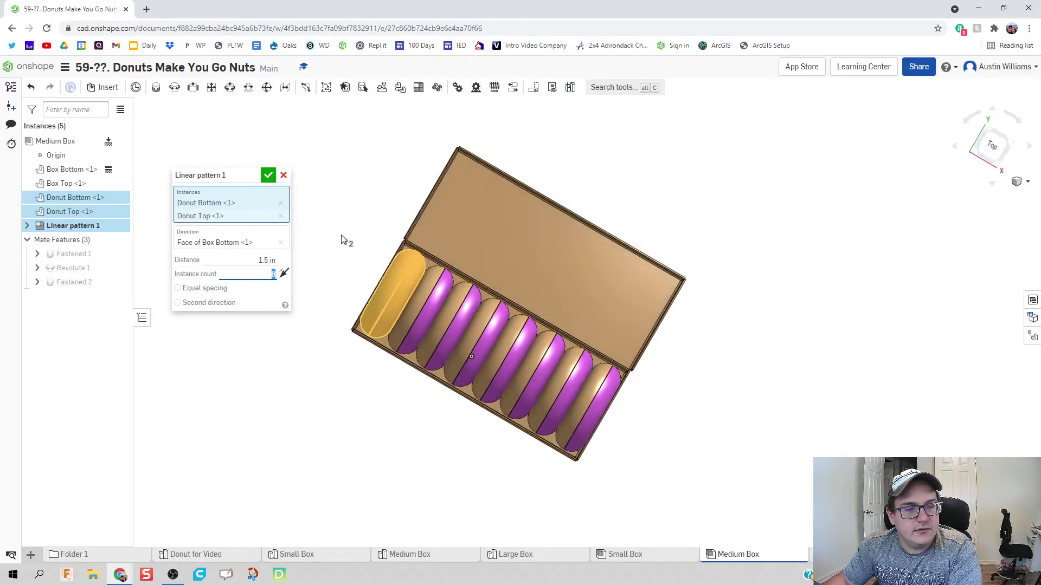
pyautogui.click(268, 175)
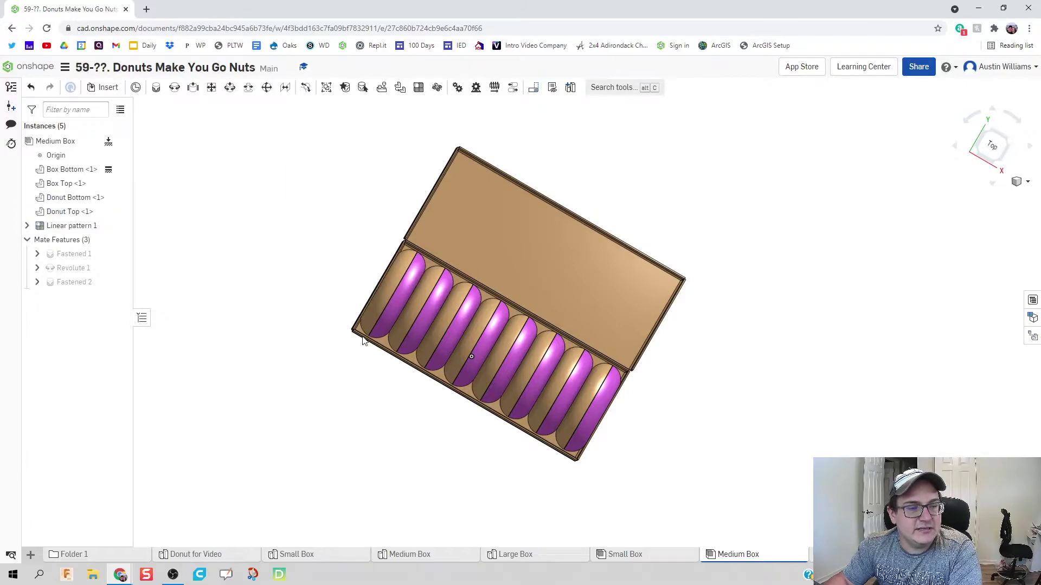
pyautogui.moveTo(364, 341); pyautogui.dragTo(388, 390, button='right')
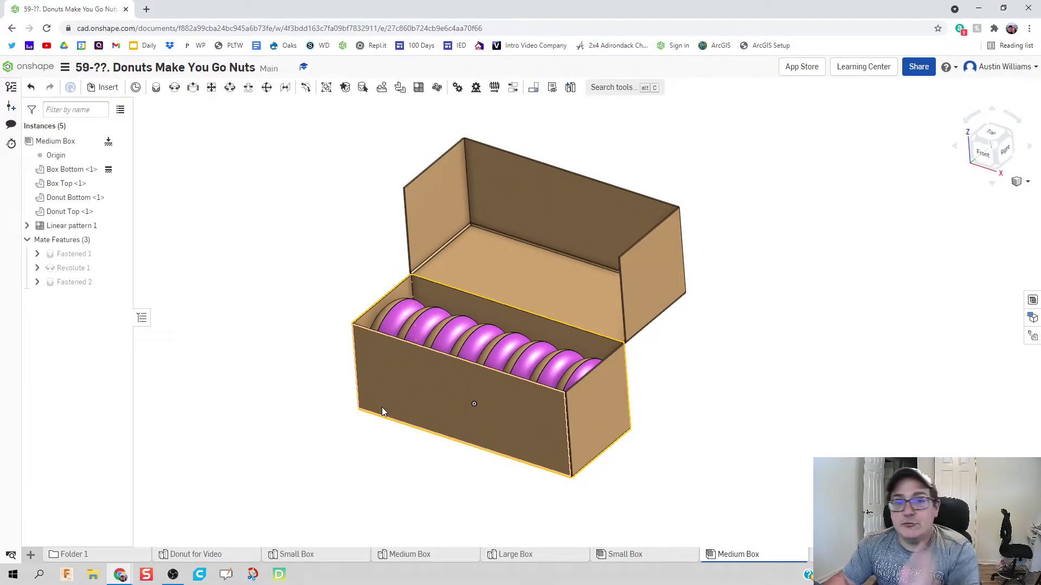
pyautogui.rightClick(76, 270)
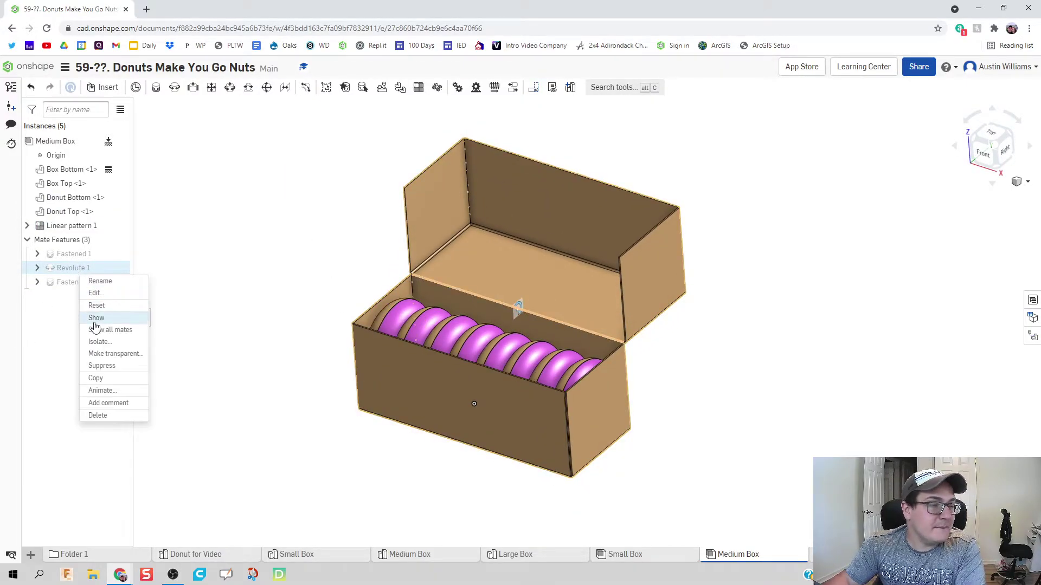
pyautogui.click(108, 391)
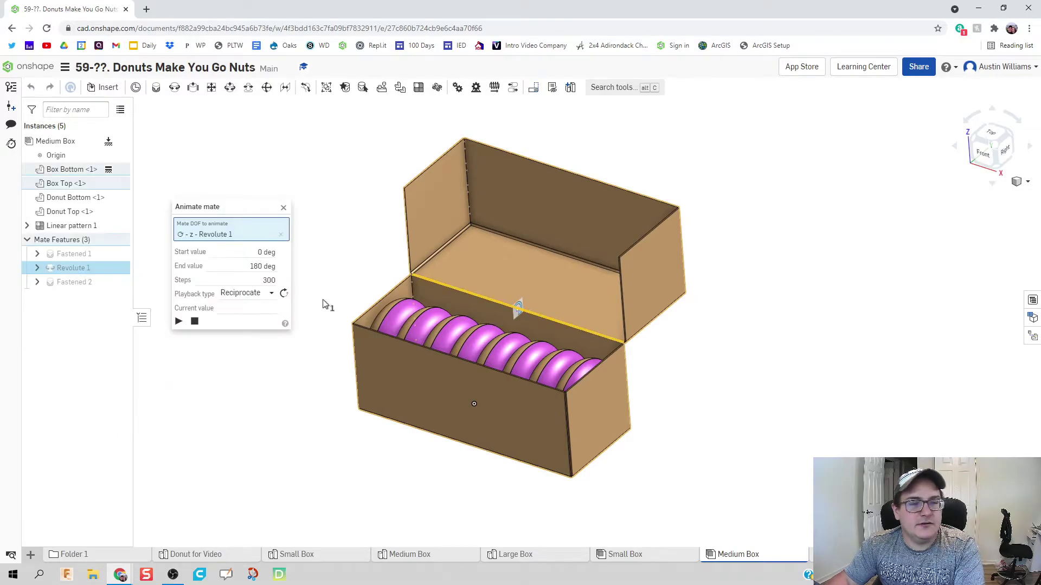
pyautogui.click(179, 321)
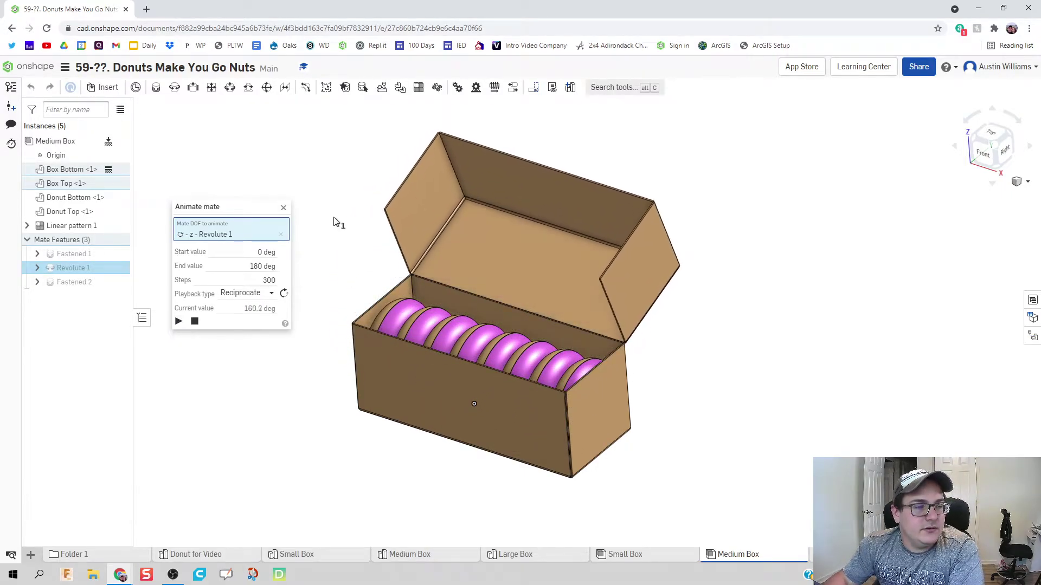
# Step: Check the Small, Medium and Large Box assemblies, then go to the Large Box part studio
pyautogui.click(282, 207)
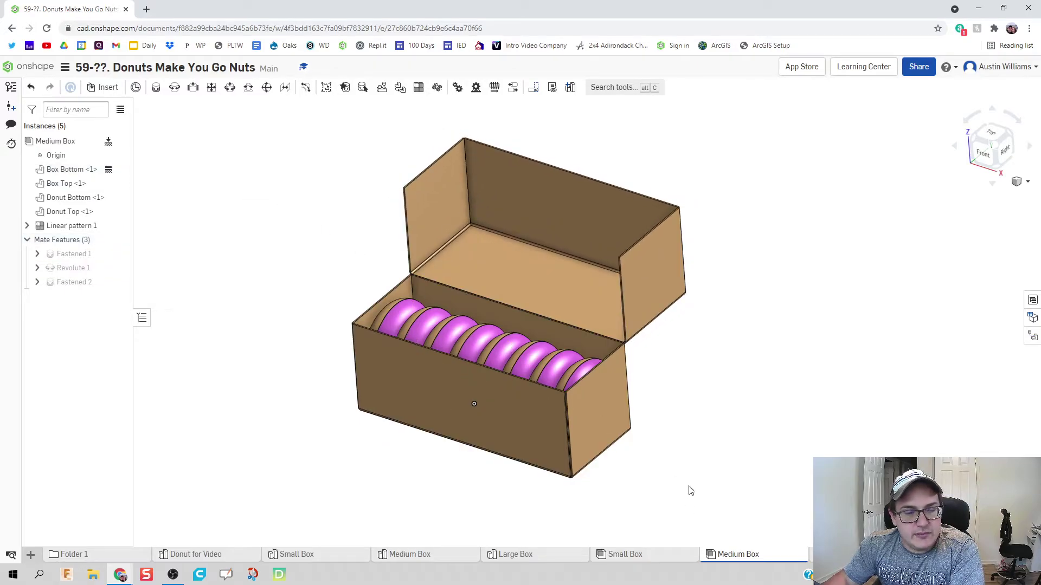
pyautogui.click(659, 555)
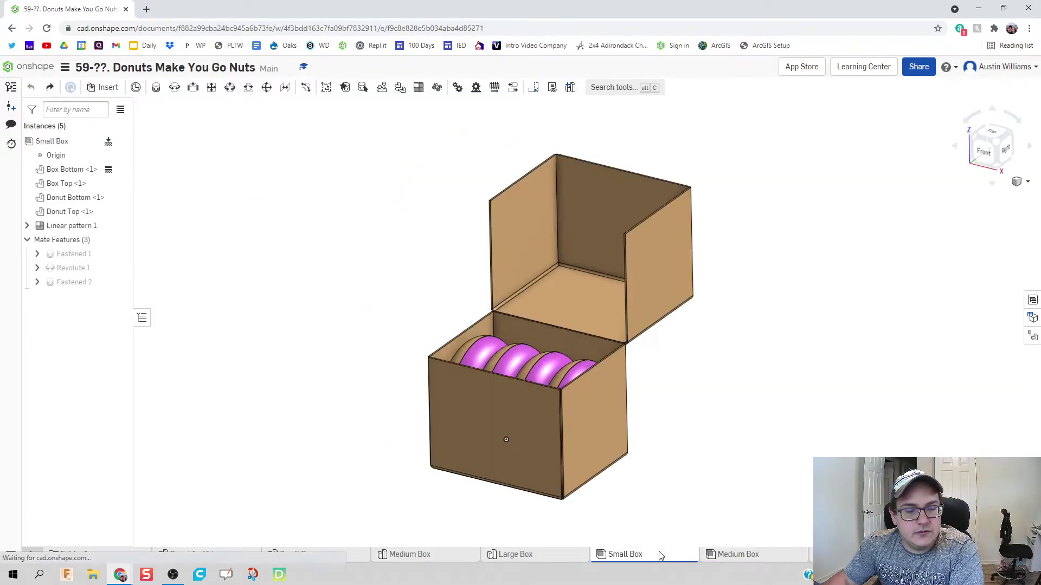
pyautogui.click(785, 553)
pyautogui.click(835, 554)
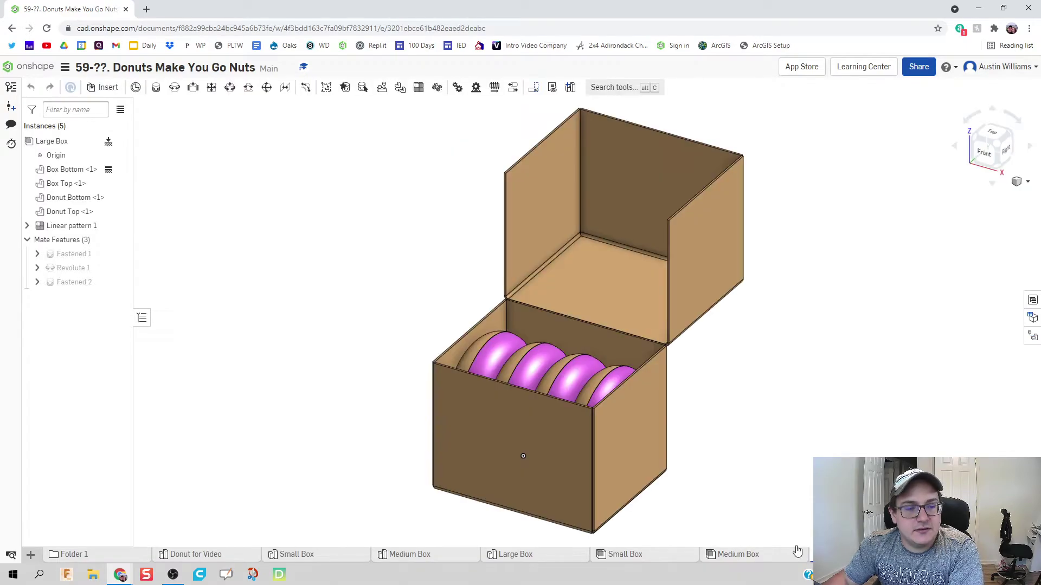
pyautogui.click(546, 555)
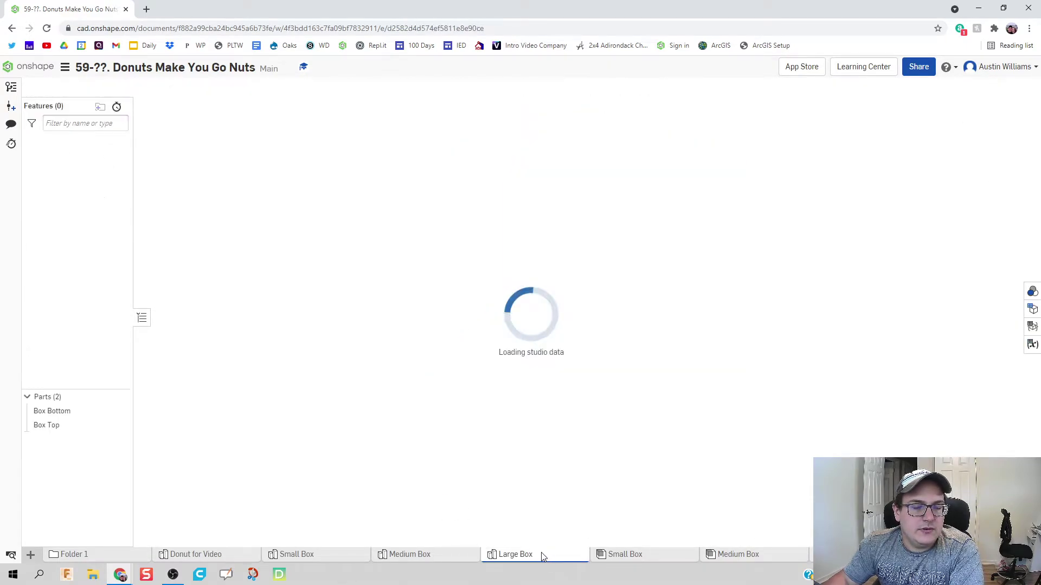
pyautogui.scroll(-5, 321, 389)
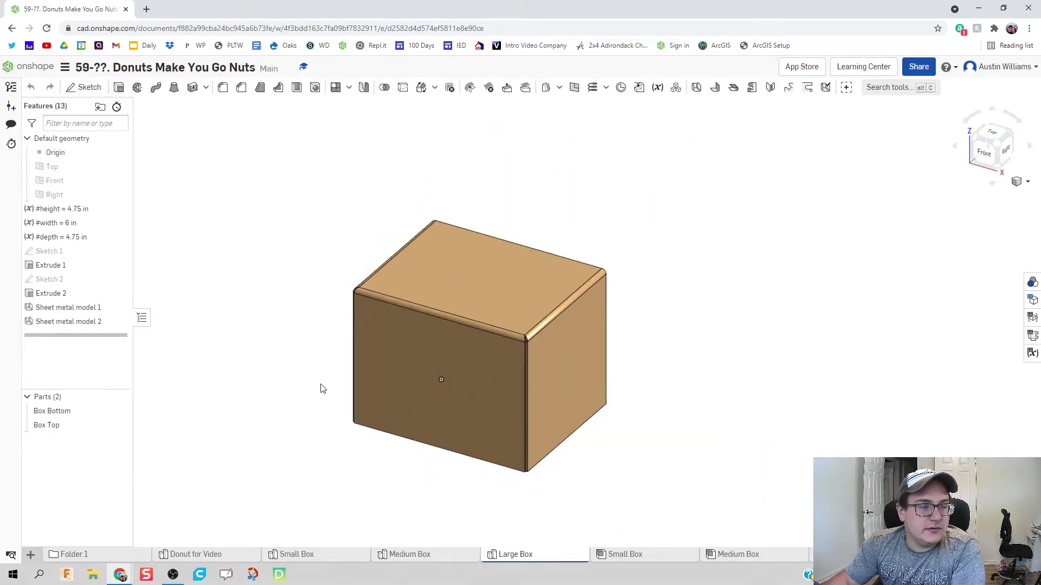
# Step: Set #width to 12 in and #depth to 4.75*2 (9.5 in)
pyautogui.doubleClick(69, 227)
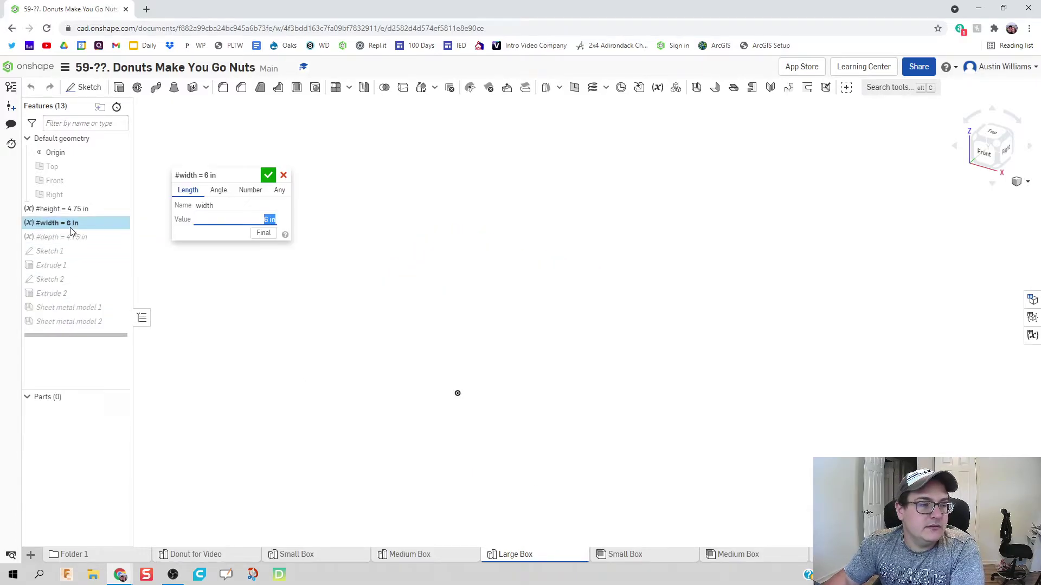
pyautogui.write('12')
pyautogui.press('Return')
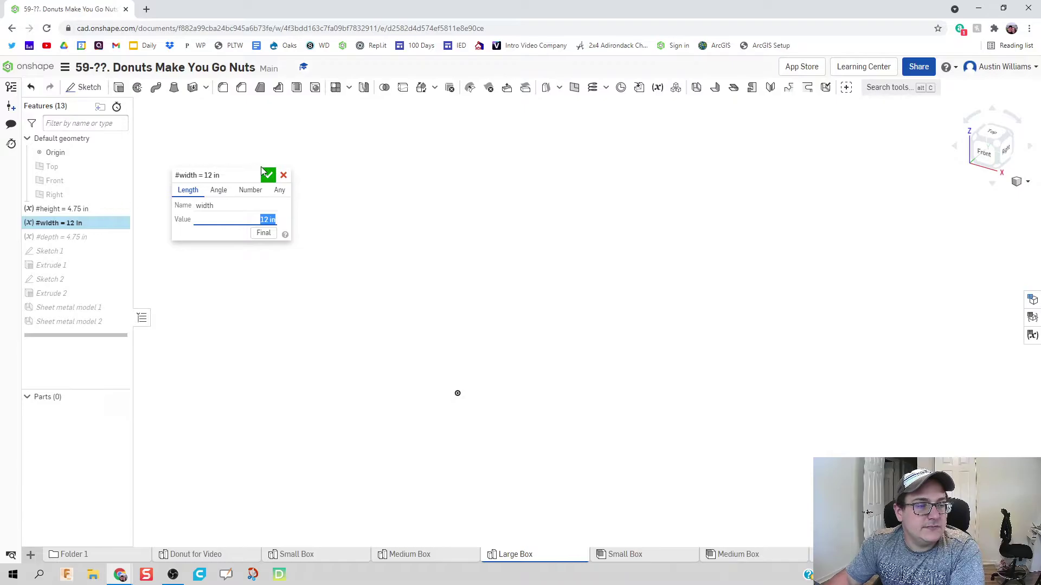
pyautogui.doubleClick(69, 238)
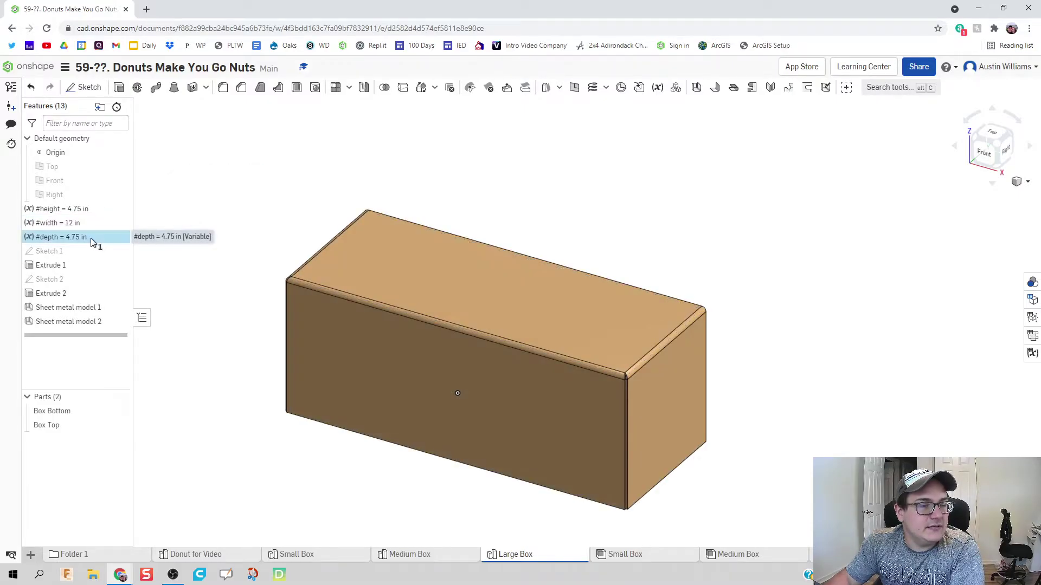
pyautogui.write('4')
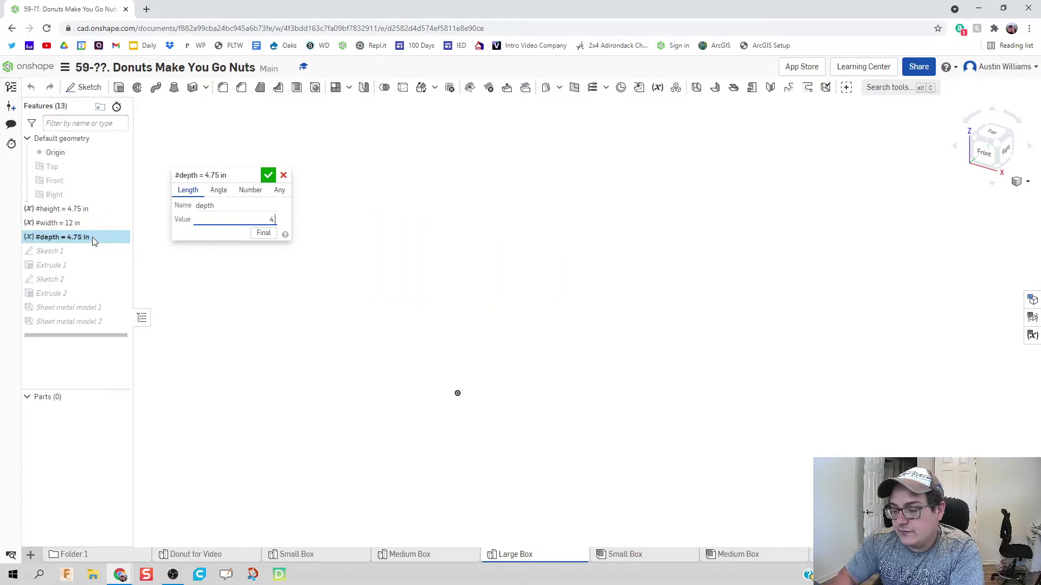
pyautogui.write('.75*2')
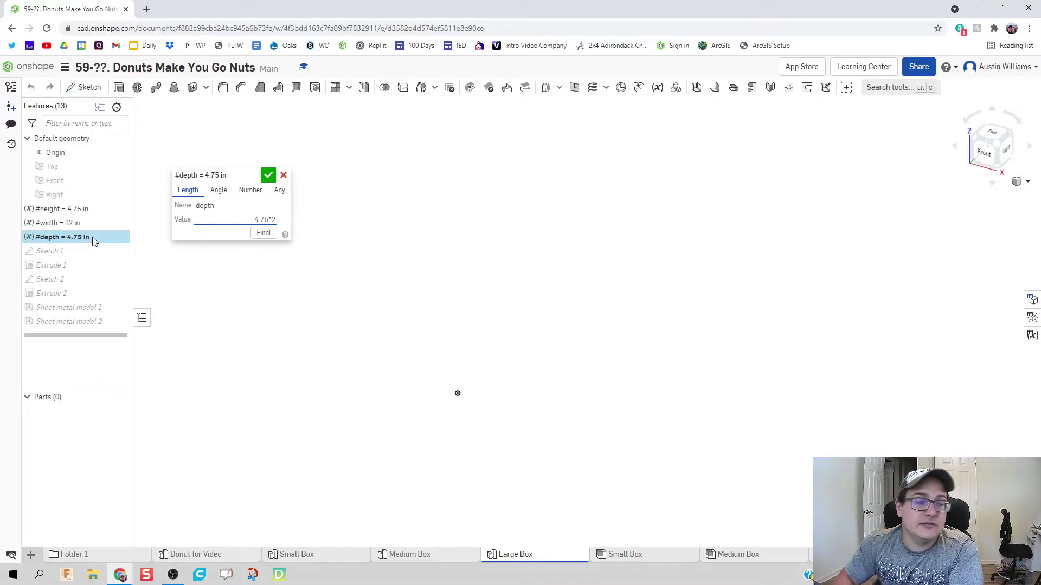
pyautogui.press('Return')
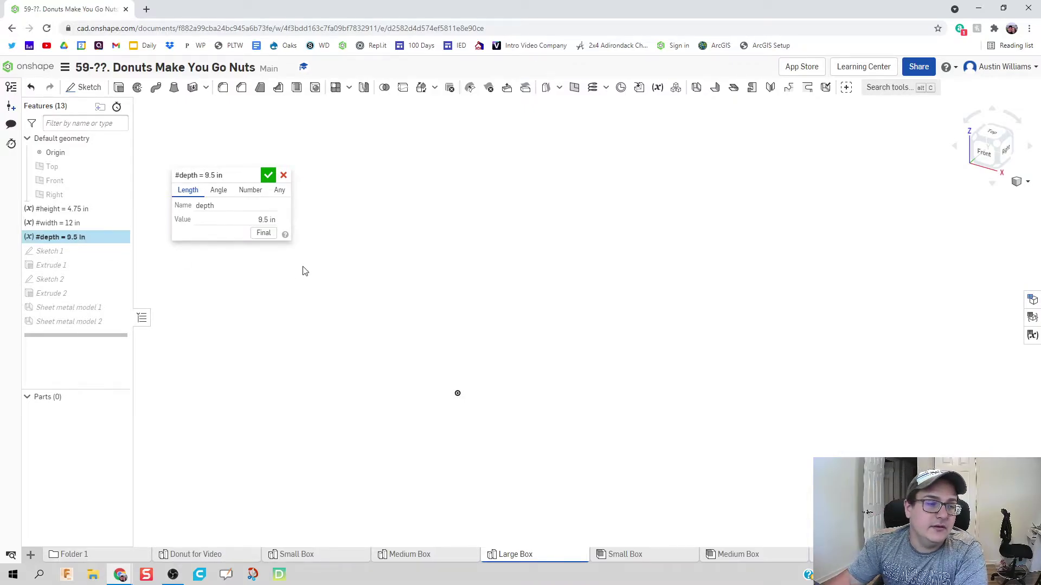
pyautogui.click(268, 175)
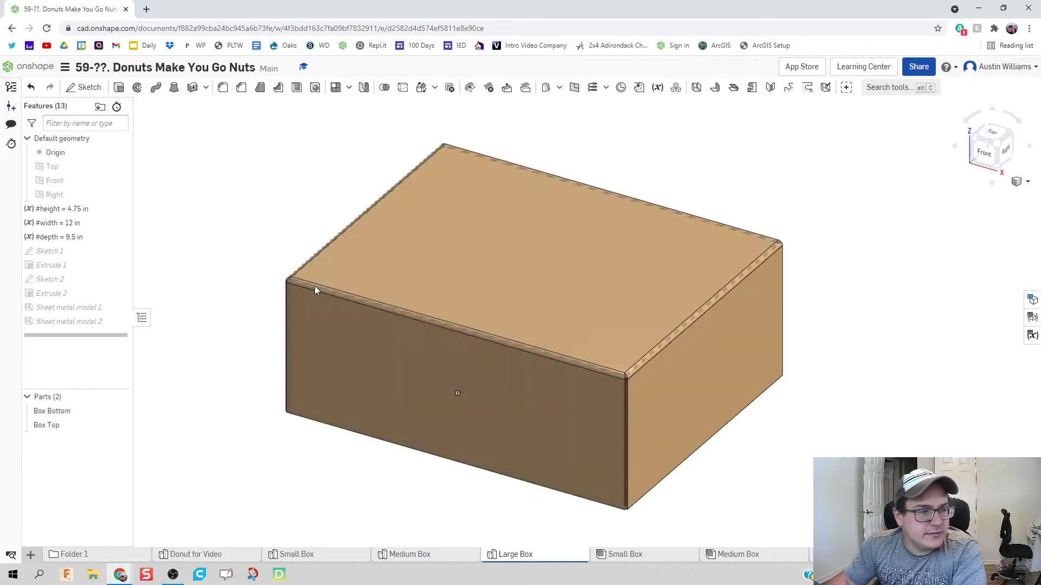
pyautogui.moveTo(305, 327); pyautogui.dragTo(391, 302, button='middle')
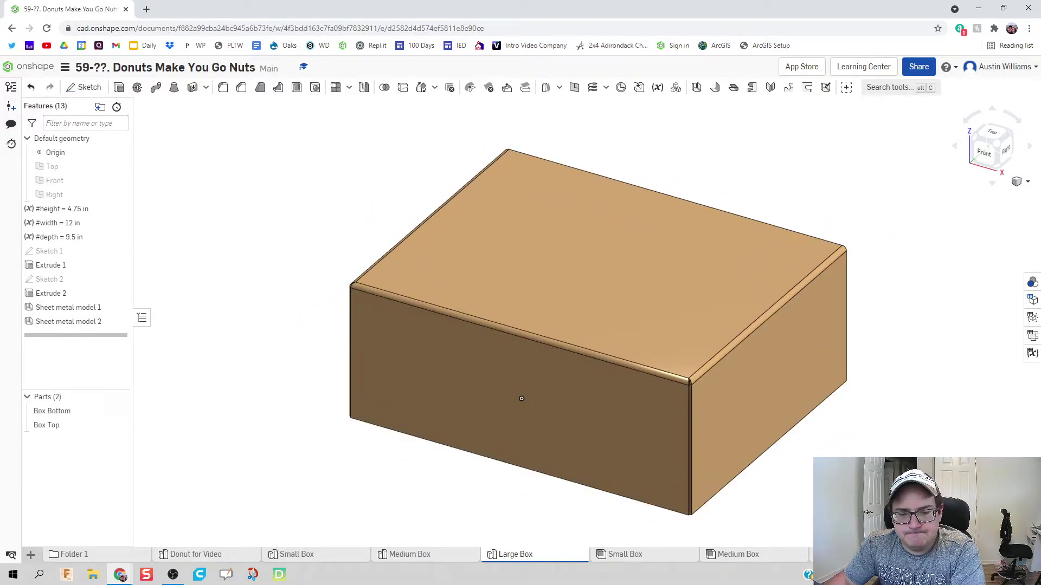
# Step: In the Large Box assembly, replace the lid with the Large Box part studio's Box Top
pyautogui.click(867, 554)
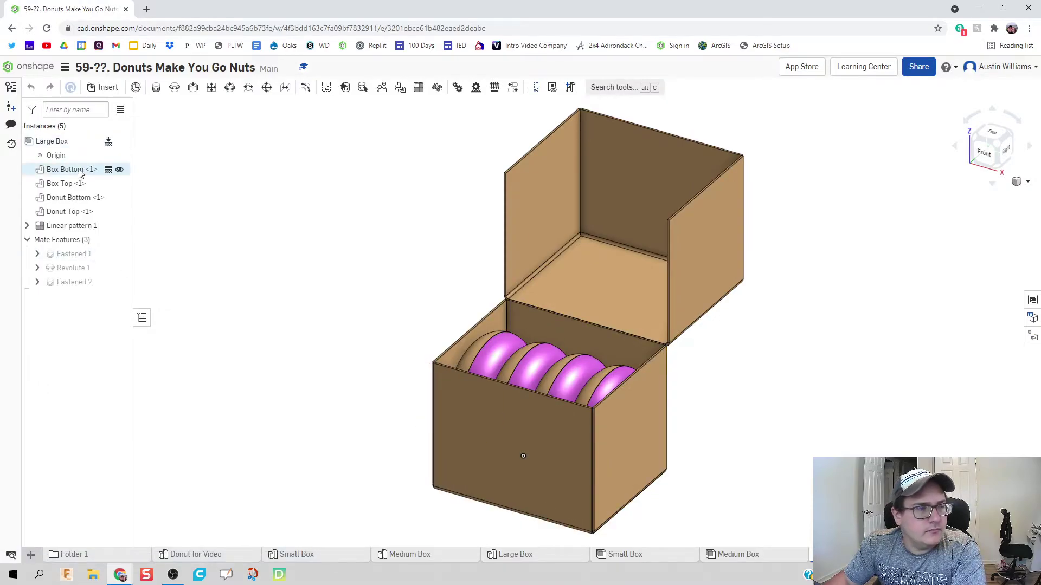
pyautogui.click(400, 87)
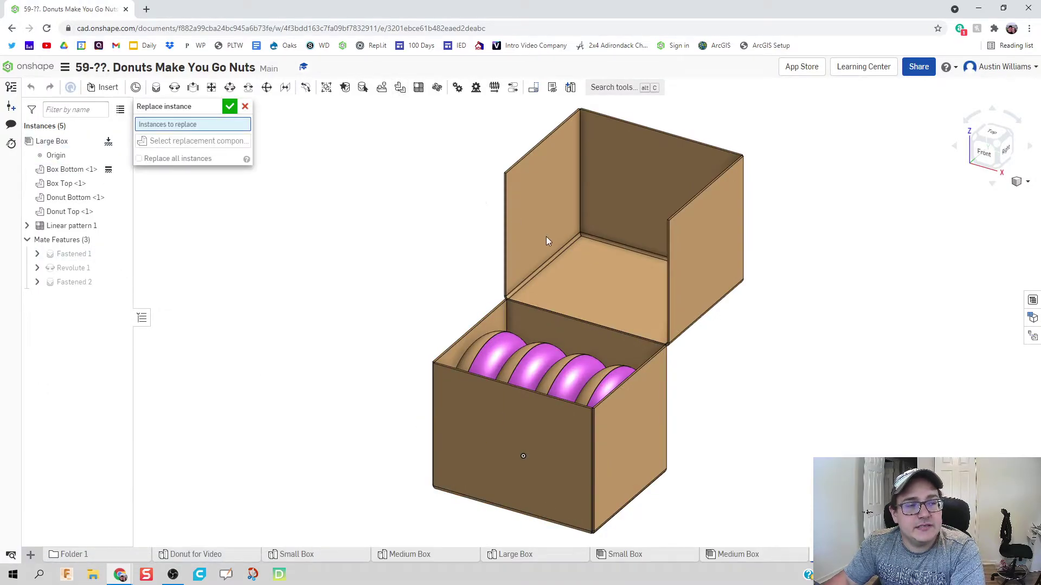
pyautogui.click(621, 283)
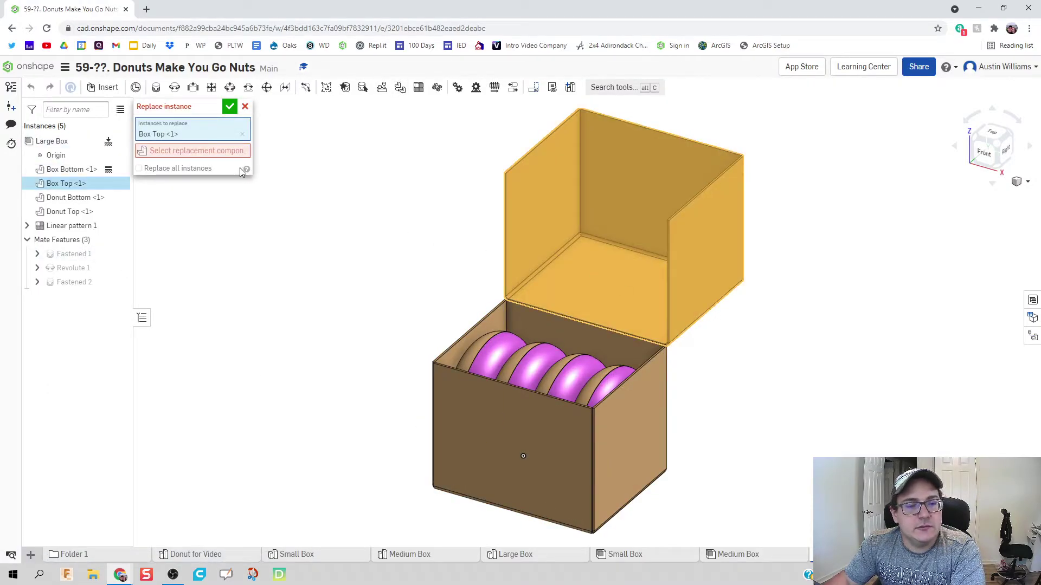
pyautogui.click(211, 155)
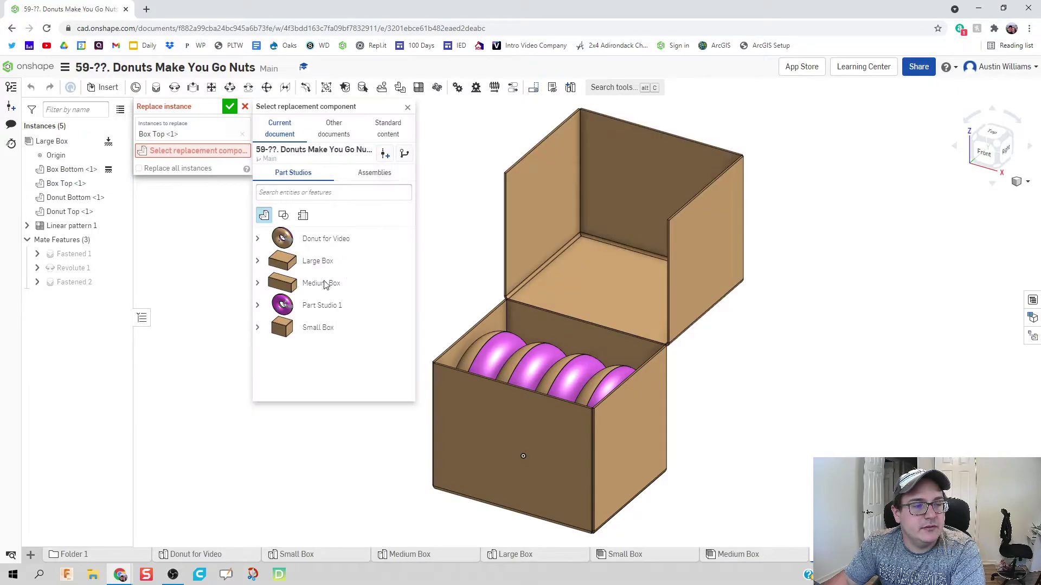
pyautogui.click(257, 261)
pyautogui.click(302, 308)
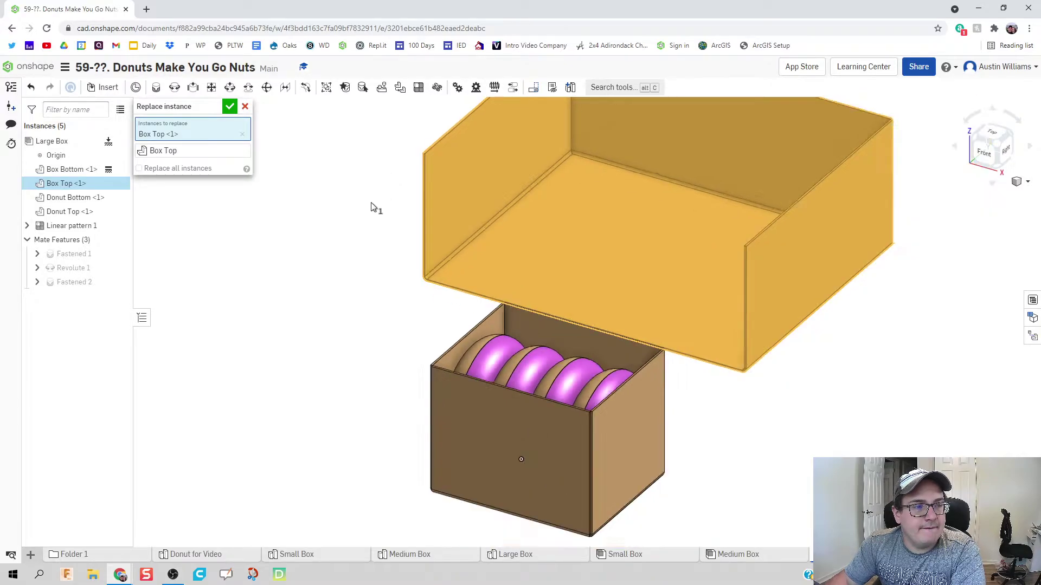
pyautogui.scroll(5, 269, 157)
pyautogui.scroll(-6, 287, 160)
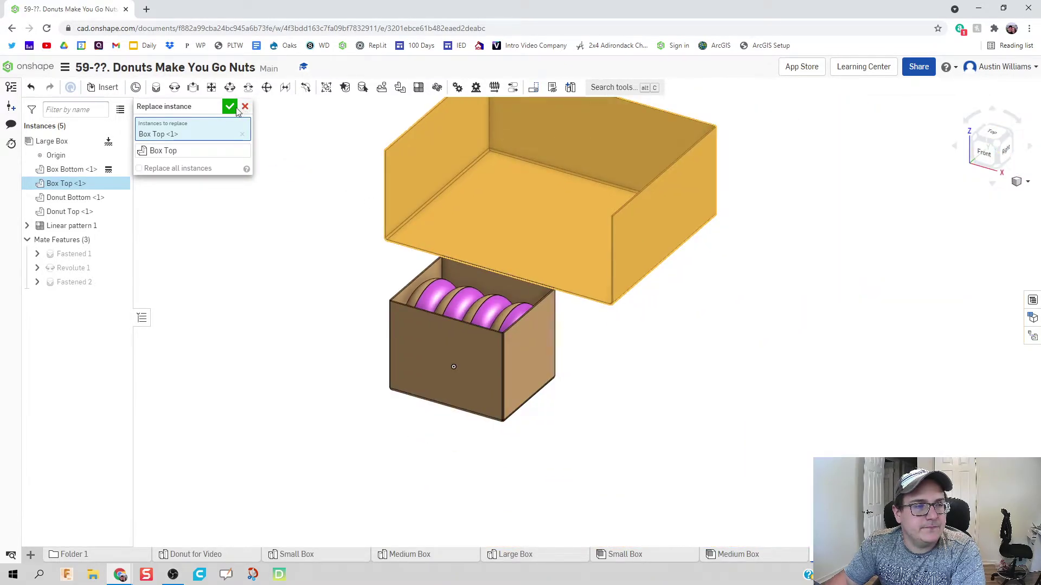
pyautogui.click(230, 107)
pyautogui.moveTo(302, 130); pyautogui.dragTo(321, 202, button='middle')
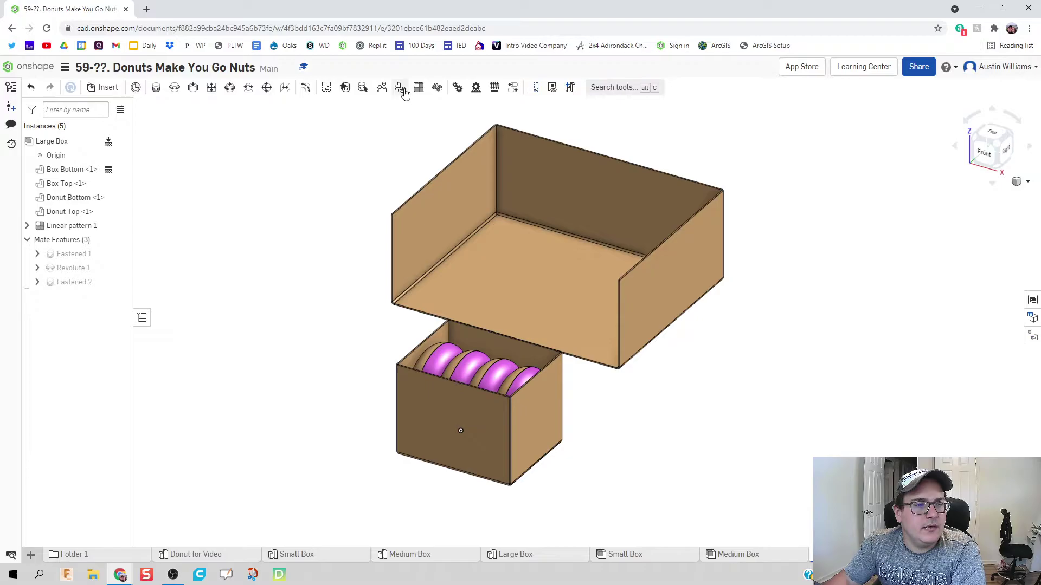
# Step: Replace the box bottom with the Large Box part studio's Box Bottom
pyautogui.click(400, 88)
pyautogui.click(421, 436)
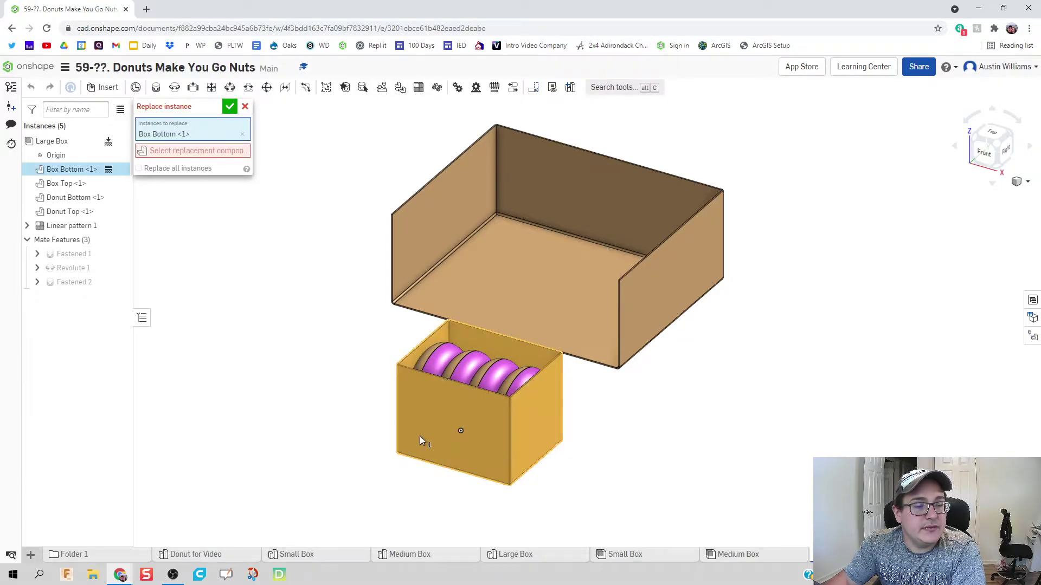
pyautogui.click(234, 152)
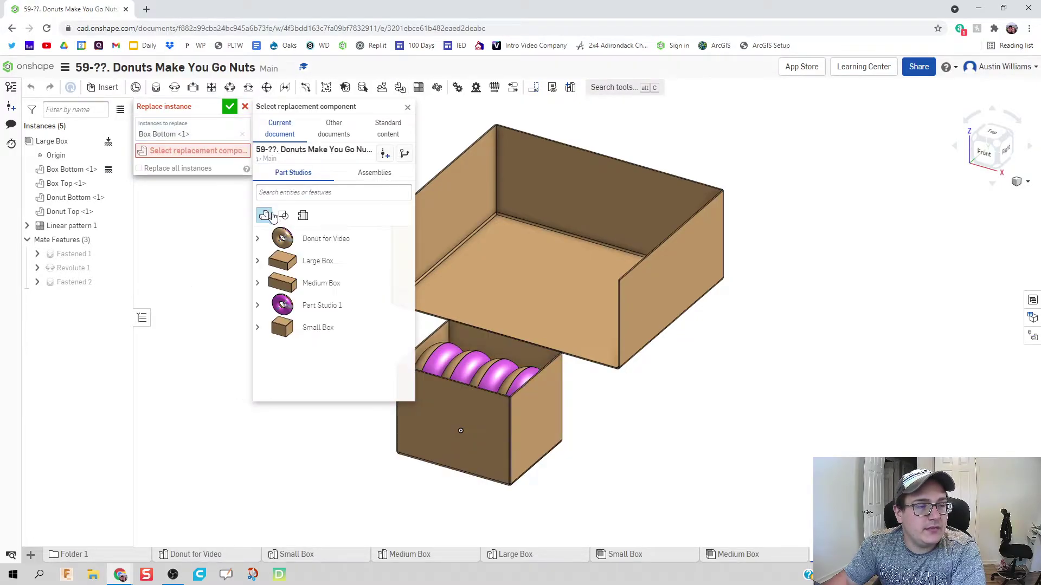
pyautogui.click(257, 262)
pyautogui.click(314, 282)
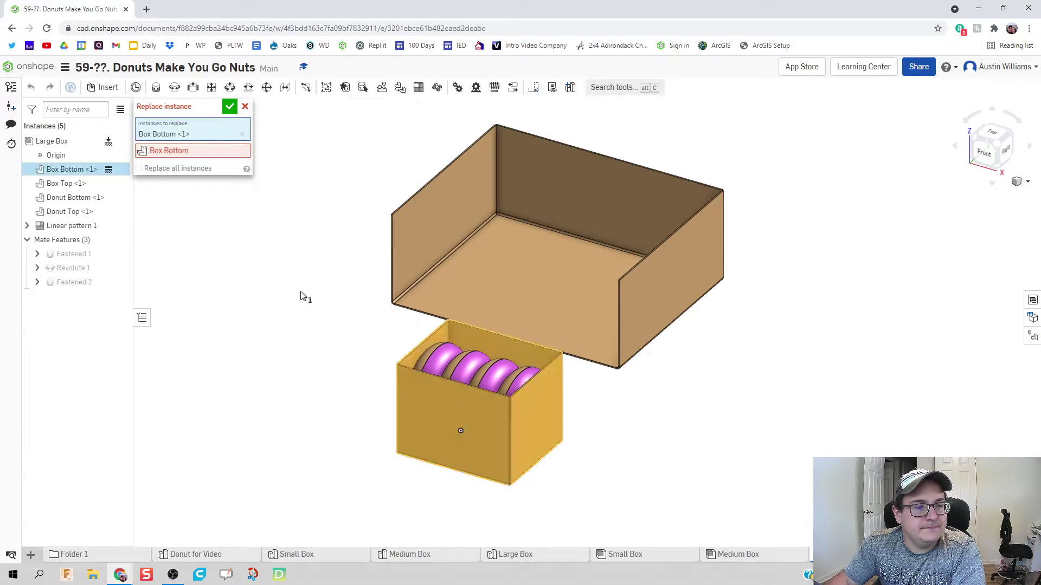
pyautogui.click(230, 106)
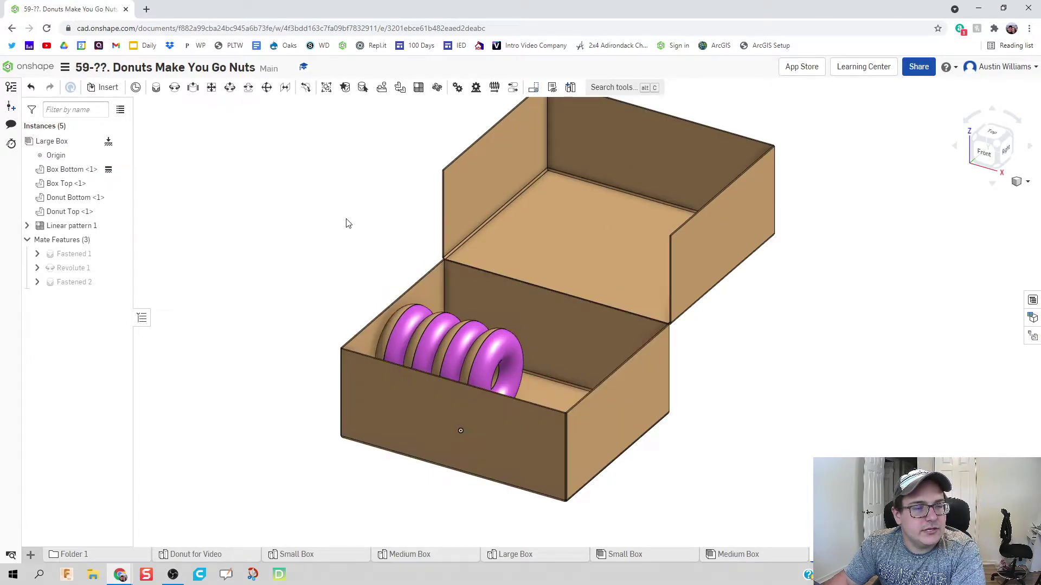
# Step: Give the Fastened 2 mate a 2.25 in Y offset
pyautogui.press('Up')
pyautogui.press('Up')
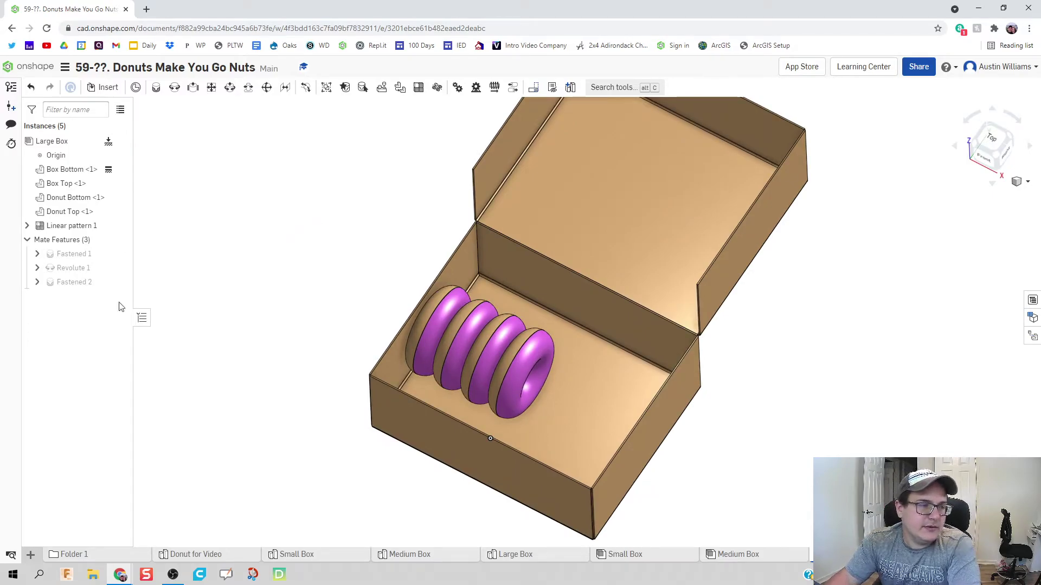
pyautogui.rightClick(74, 286)
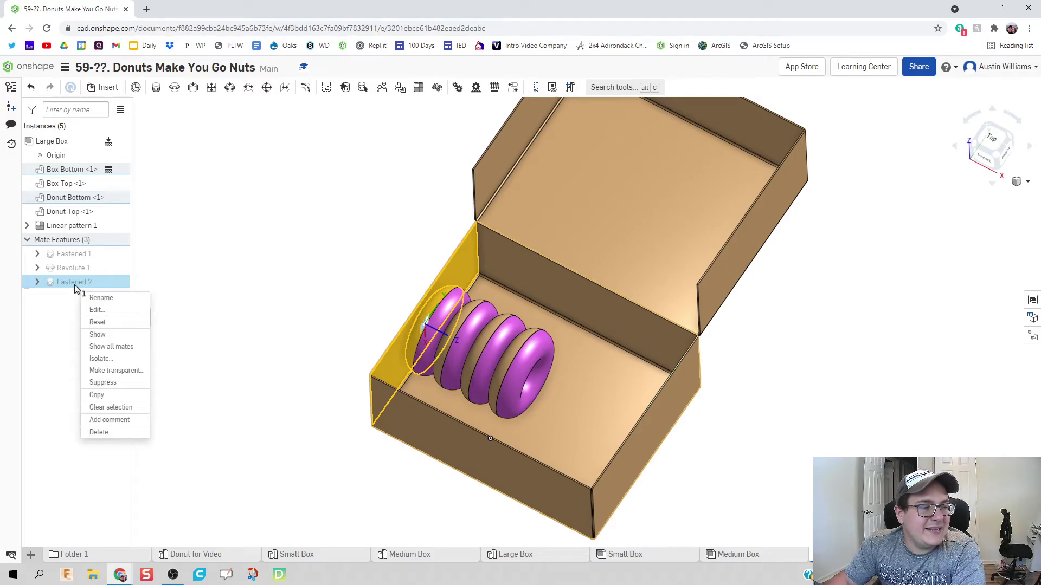
pyautogui.click(113, 312)
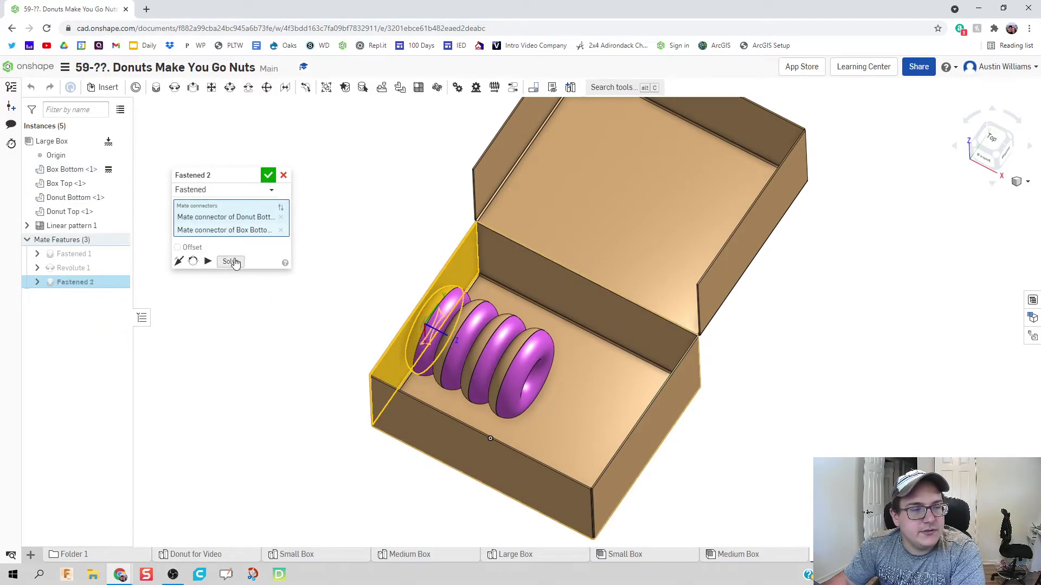
pyautogui.click(198, 249)
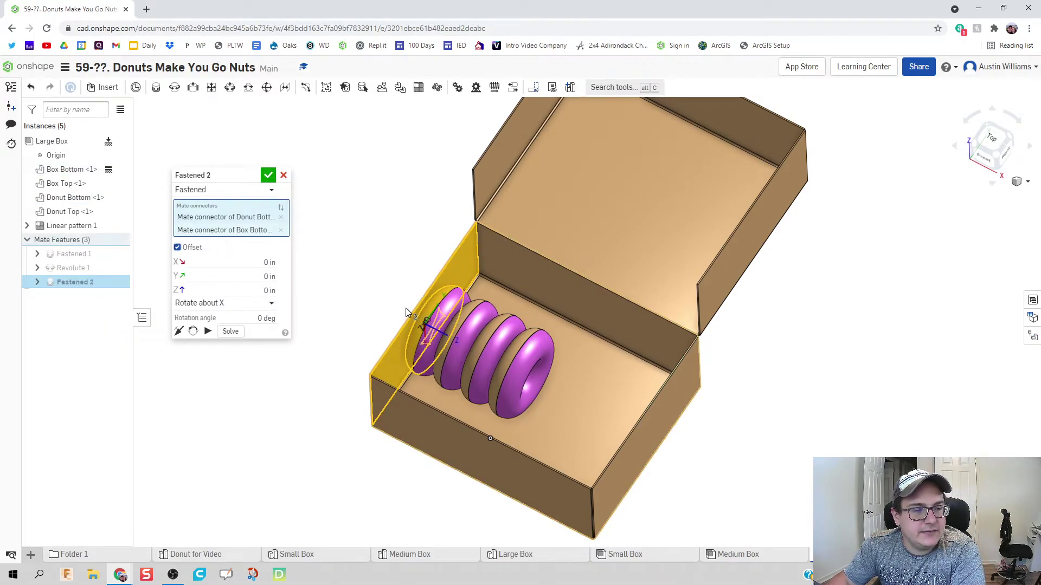
pyautogui.scroll(3, 406, 300)
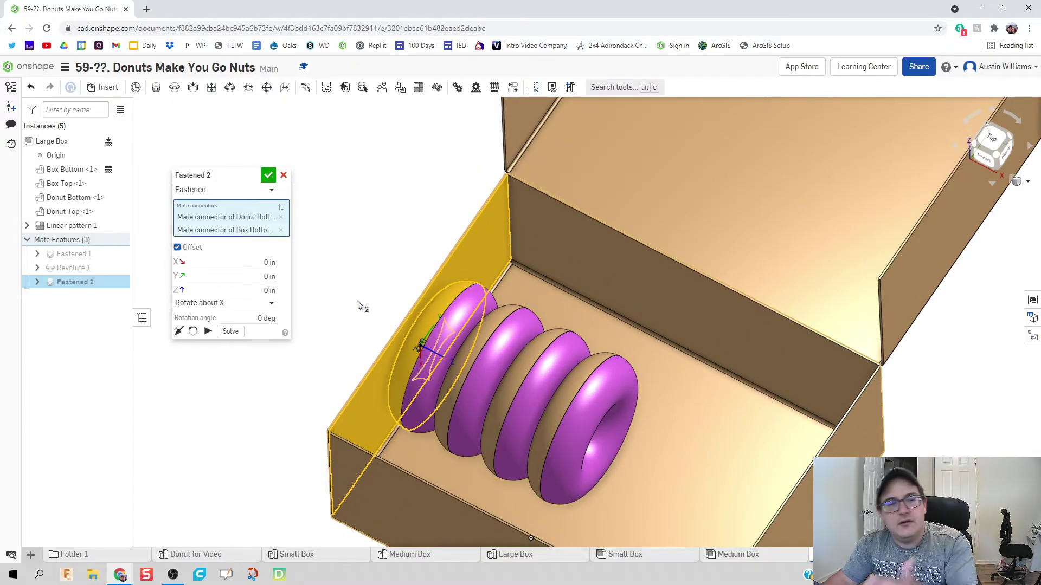
pyautogui.click(251, 276)
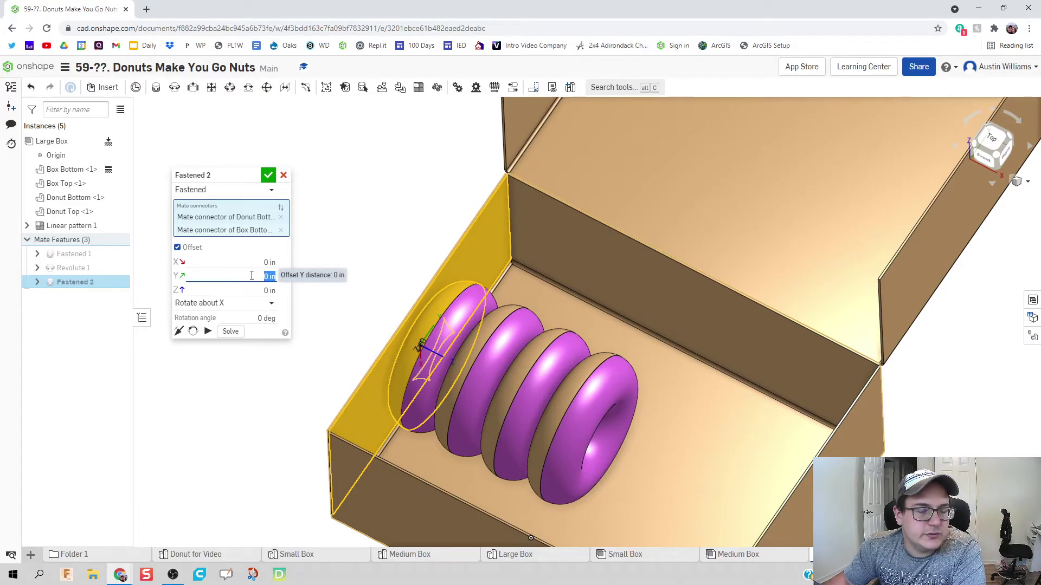
pyautogui.write('2.25')
pyautogui.press('Return')
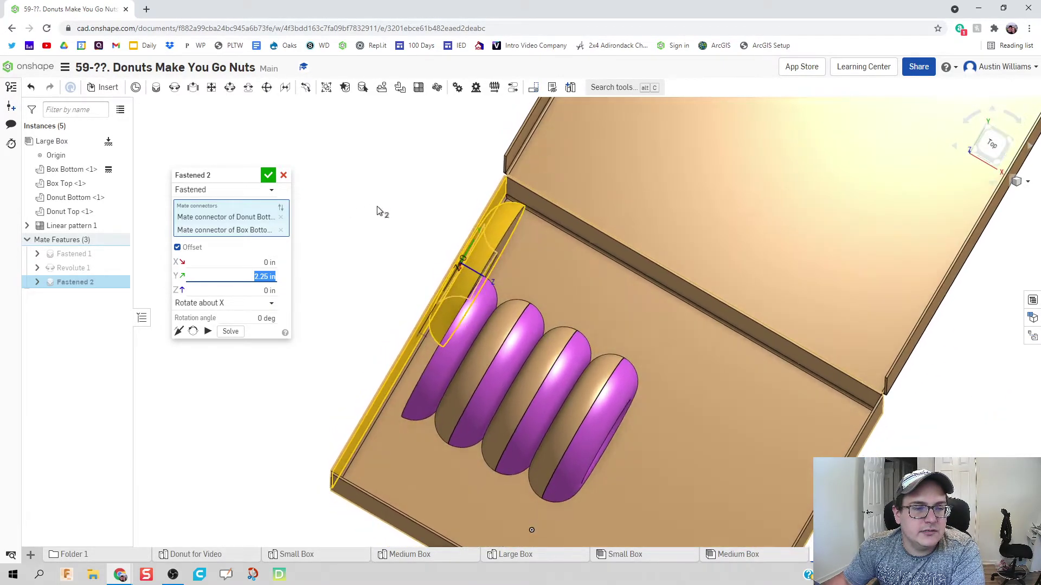
pyautogui.click(268, 175)
pyautogui.hotkey('shift', '7')
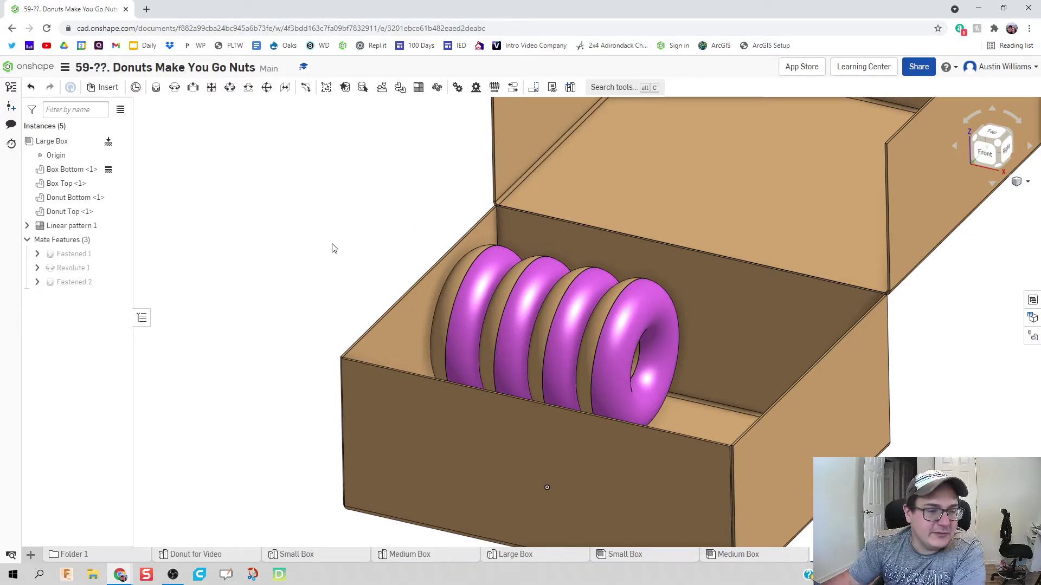
# Step: Set Linear pattern 1 to 8 donuts, adding a second direction from the front face, 4.5 in apart
pyautogui.doubleClick(82, 226)
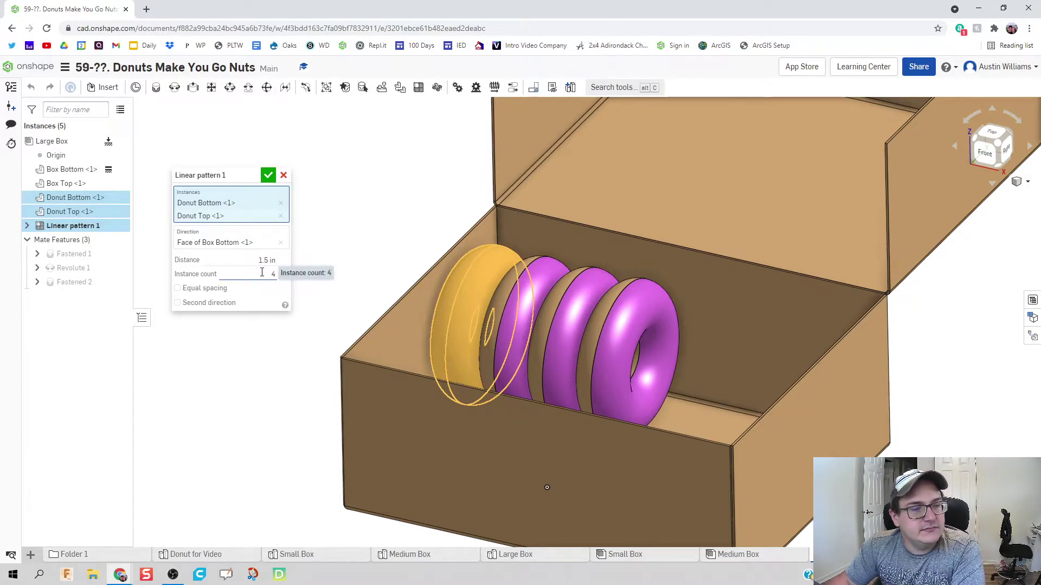
pyautogui.click(258, 272)
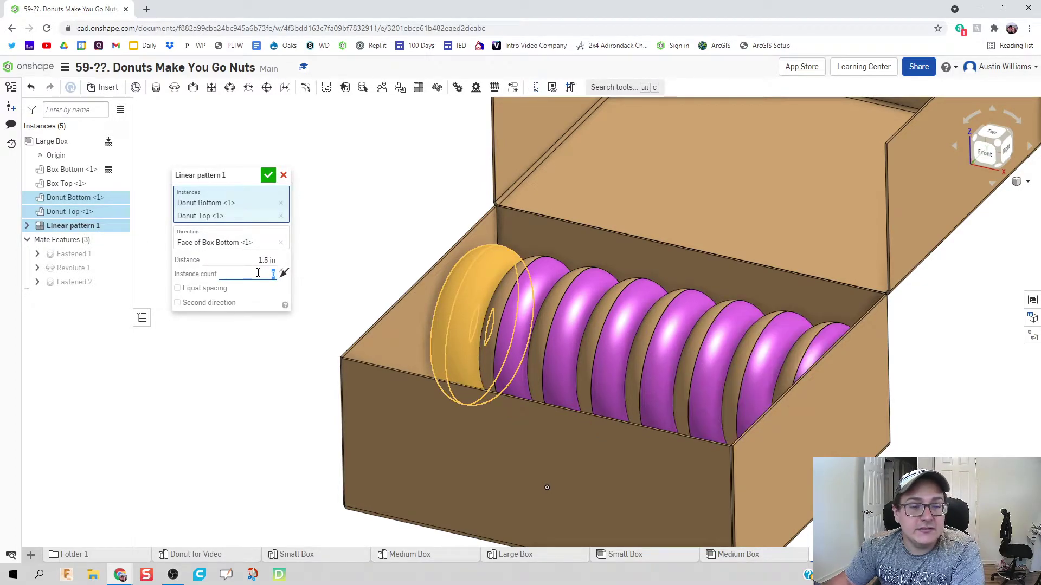
pyautogui.moveTo(418, 188); pyautogui.dragTo(400, 220, button='right')
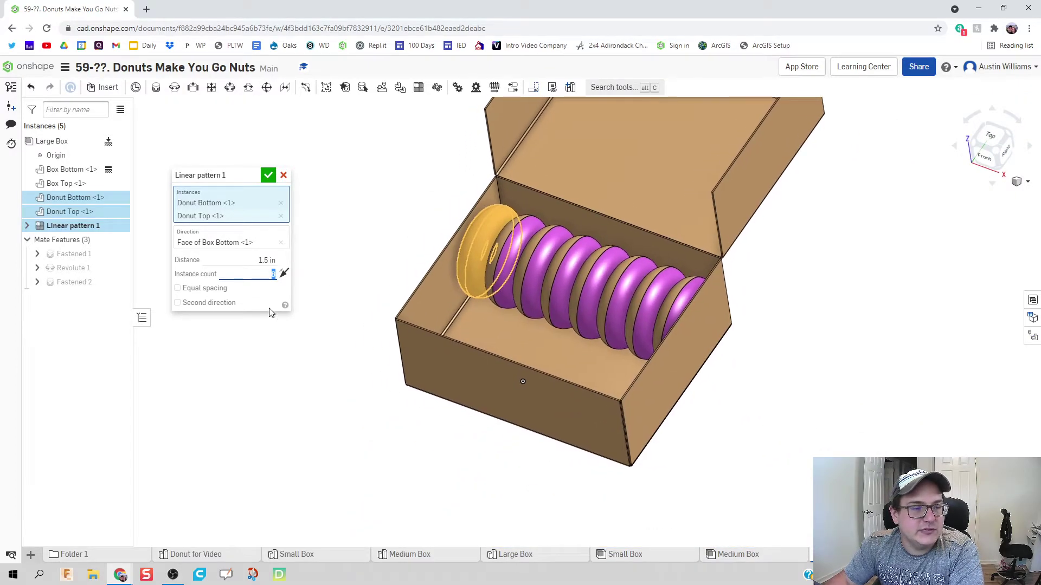
pyautogui.click(229, 306)
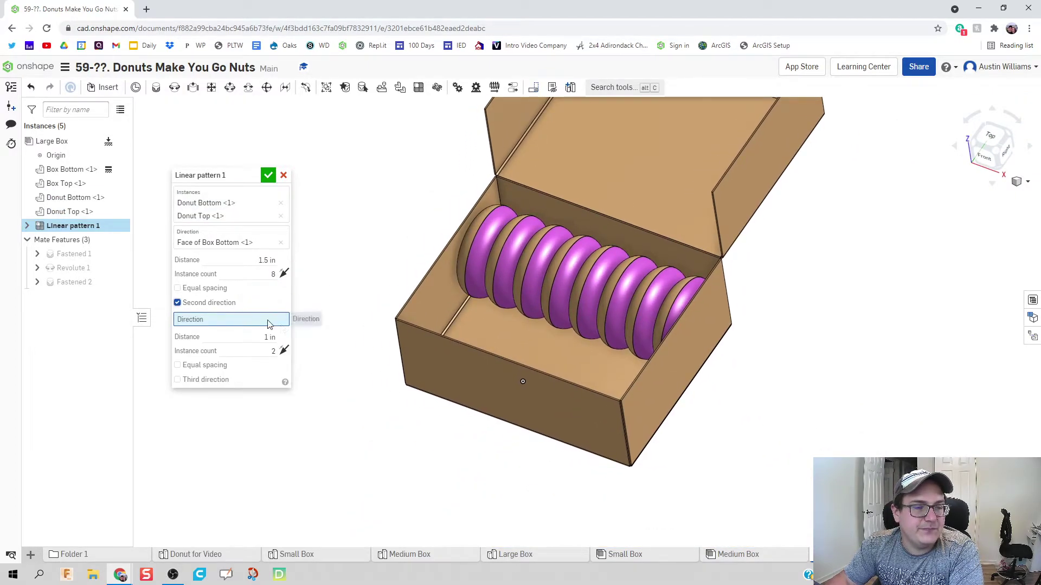
pyautogui.click(479, 387)
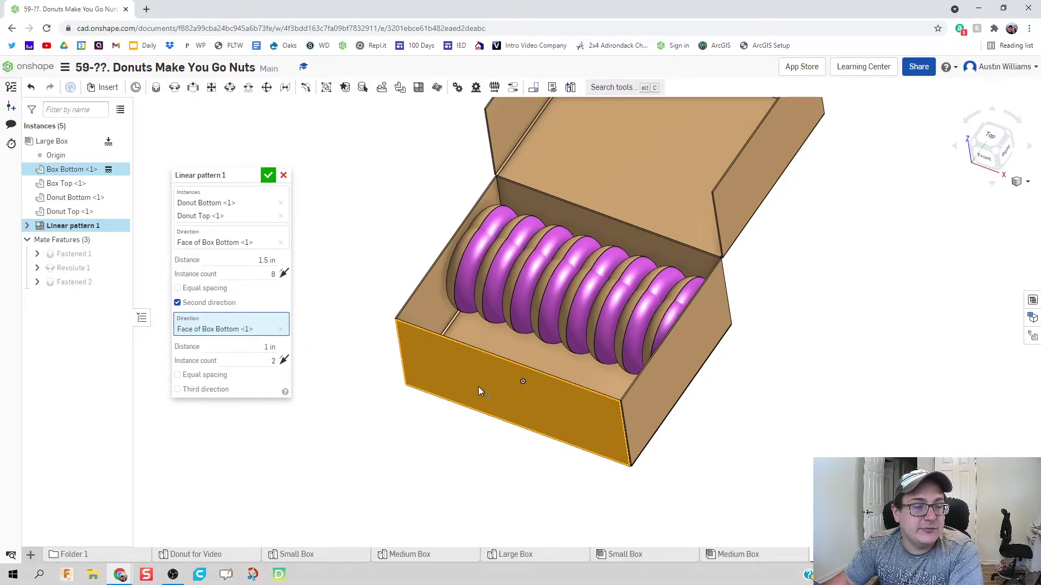
pyautogui.click(247, 349)
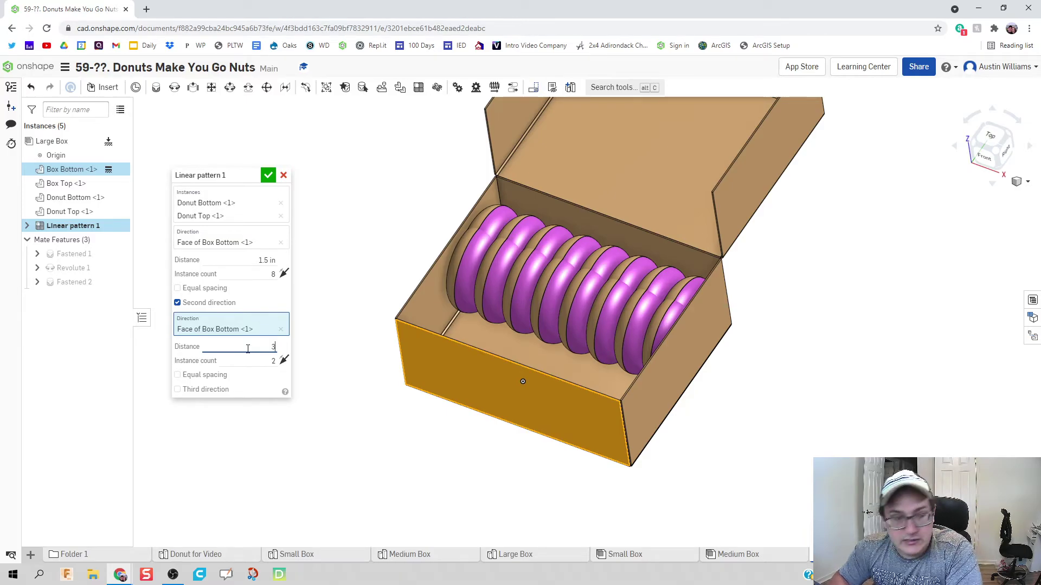
pyautogui.write('3')
pyautogui.press('Return')
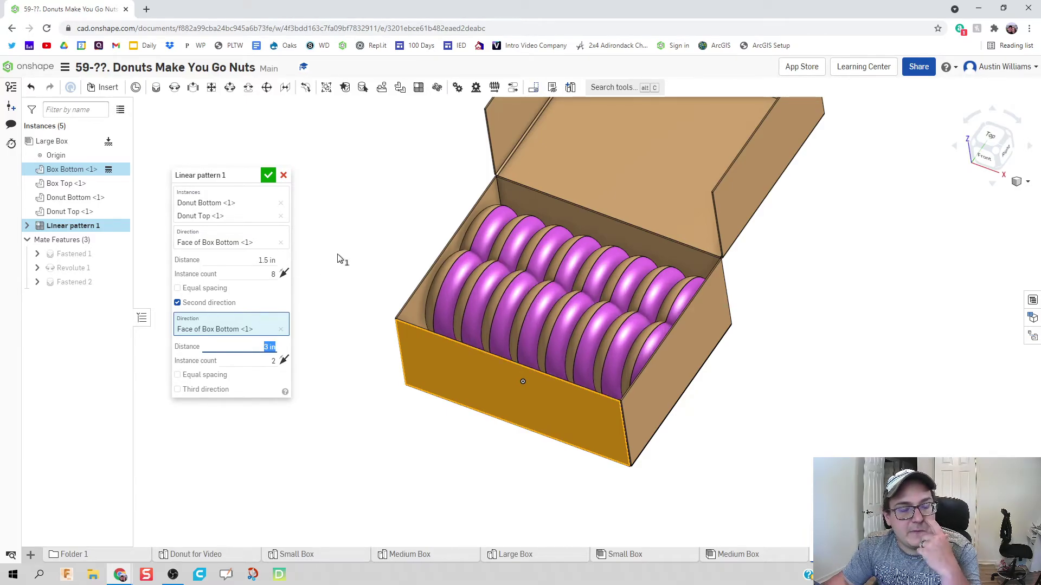
pyautogui.moveTo(340, 258)
pyautogui.mouseDown(button='right')
pyautogui.moveTo(342, 291)
pyautogui.moveTo(341, 278)
pyautogui.mouseUp(button='right')
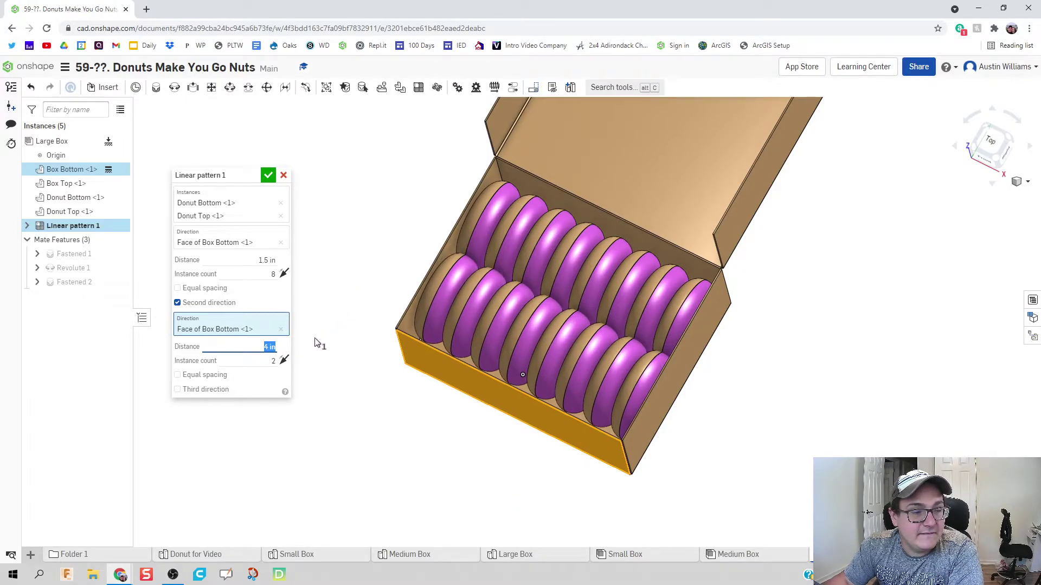
pyautogui.press('Return')
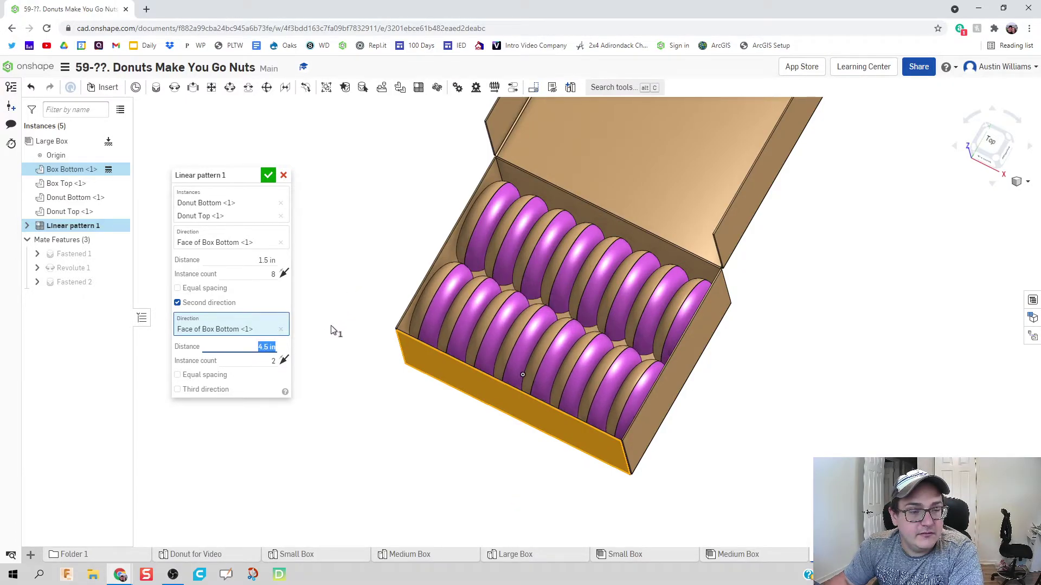
pyautogui.moveTo(384, 248); pyautogui.dragTo(383, 222, button='right')
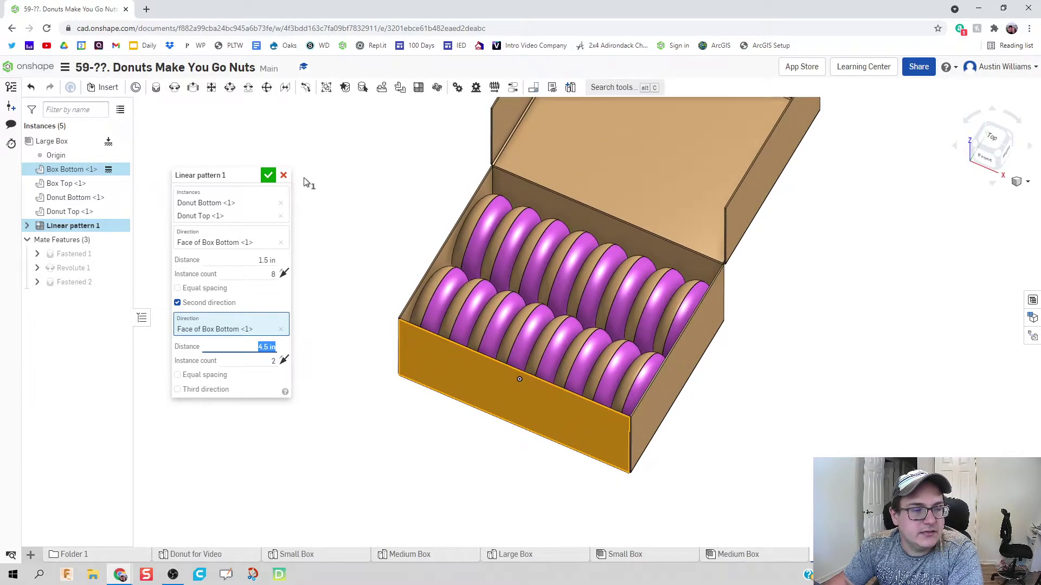
pyautogui.click(269, 175)
pyautogui.moveTo(390, 276); pyautogui.dragTo(412, 355, button='right')
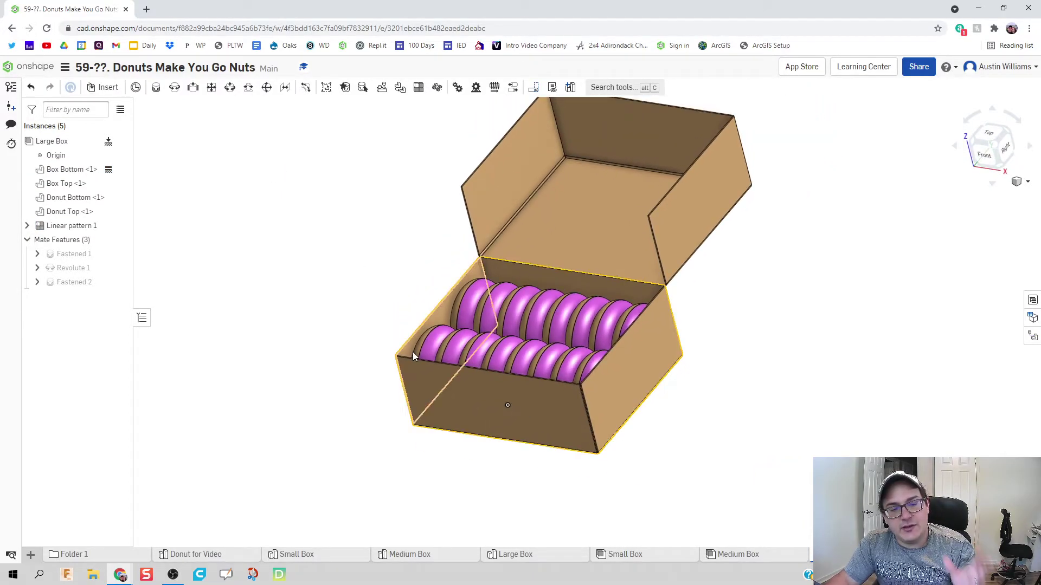
pyautogui.click(644, 556)
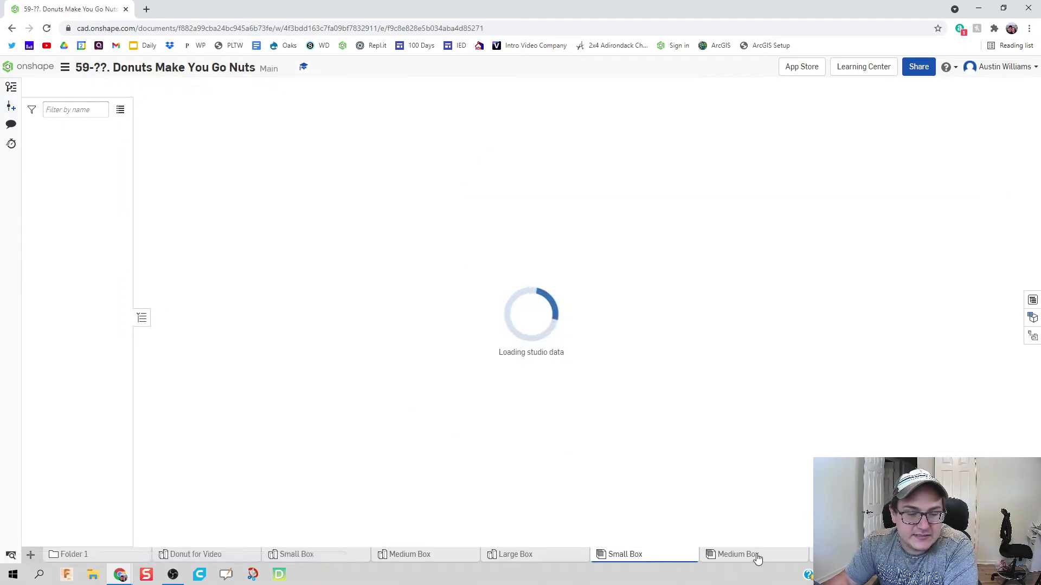
pyautogui.click(756, 555)
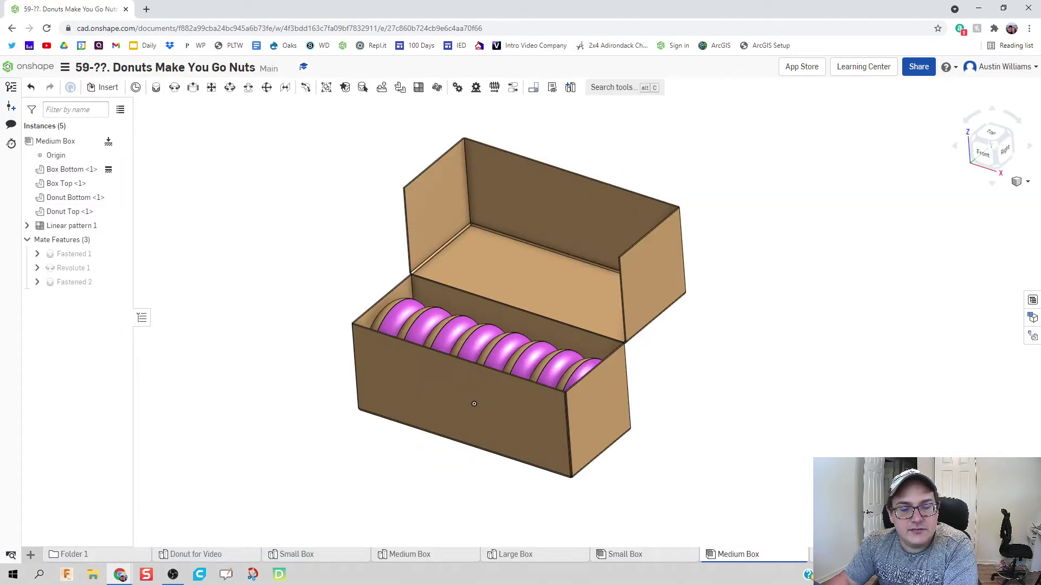
pyautogui.click(515, 554)
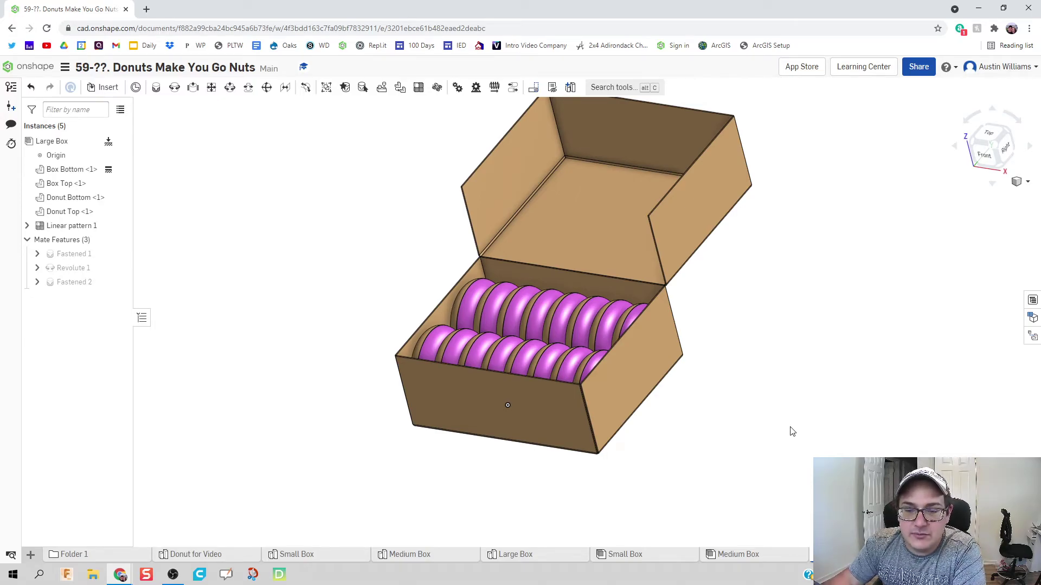
# Step: In the Large Box part studio, view Sheet metal model 2's flat pattern, then close the table
pyautogui.click(540, 560)
pyautogui.click(1031, 343)
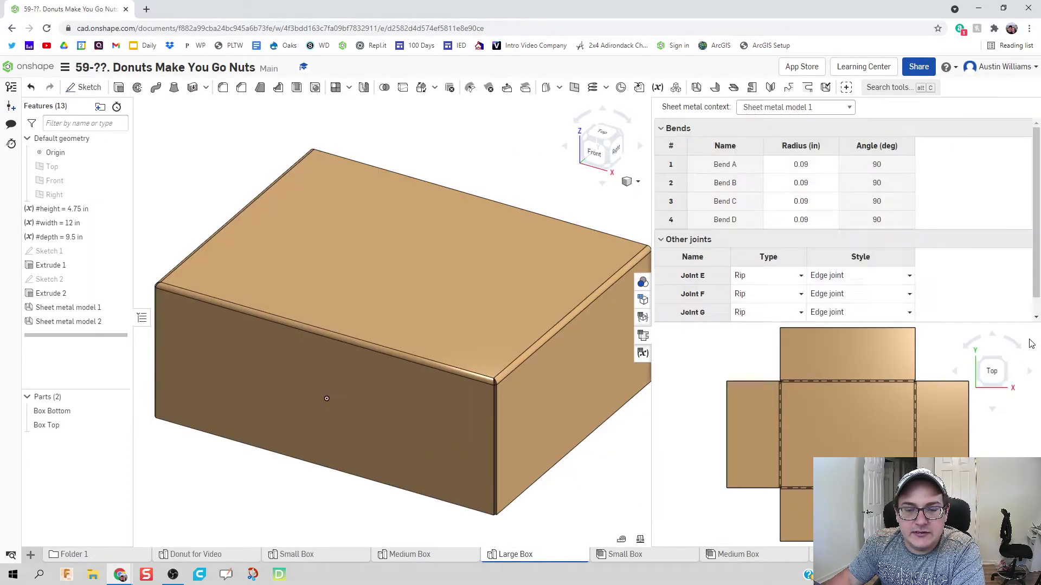
pyautogui.scroll(-1, 726, 276)
pyautogui.scroll(-3, 485, 463)
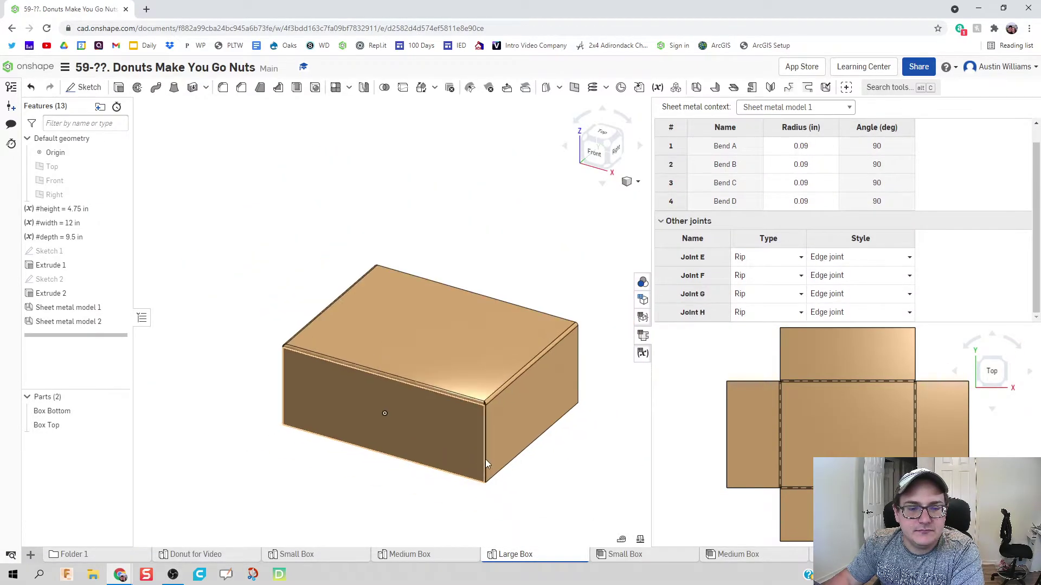
pyautogui.scroll(2, 519, 448)
pyautogui.scroll(1, 519, 448)
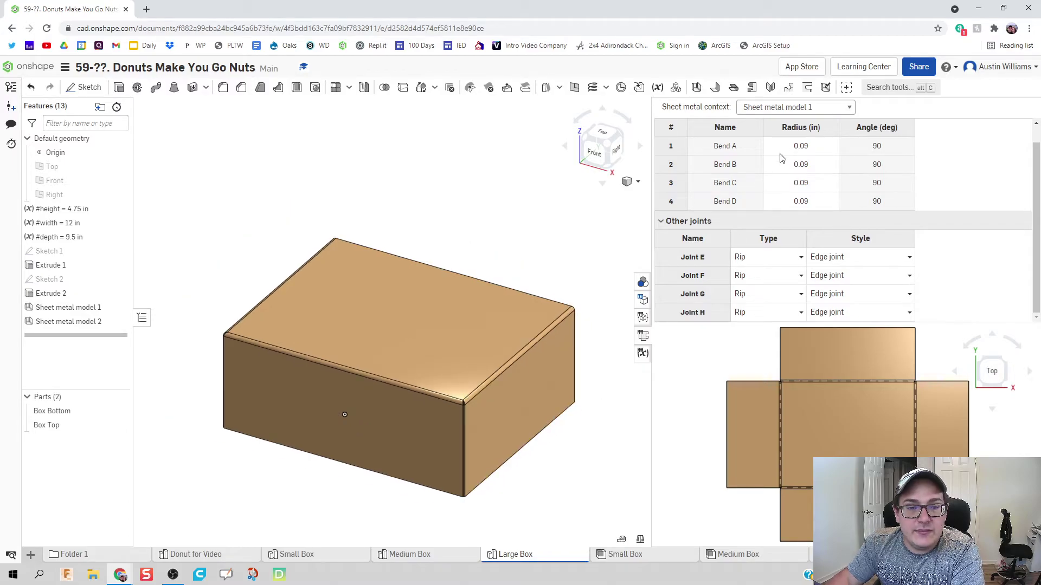
pyautogui.click(795, 109)
pyautogui.click(799, 131)
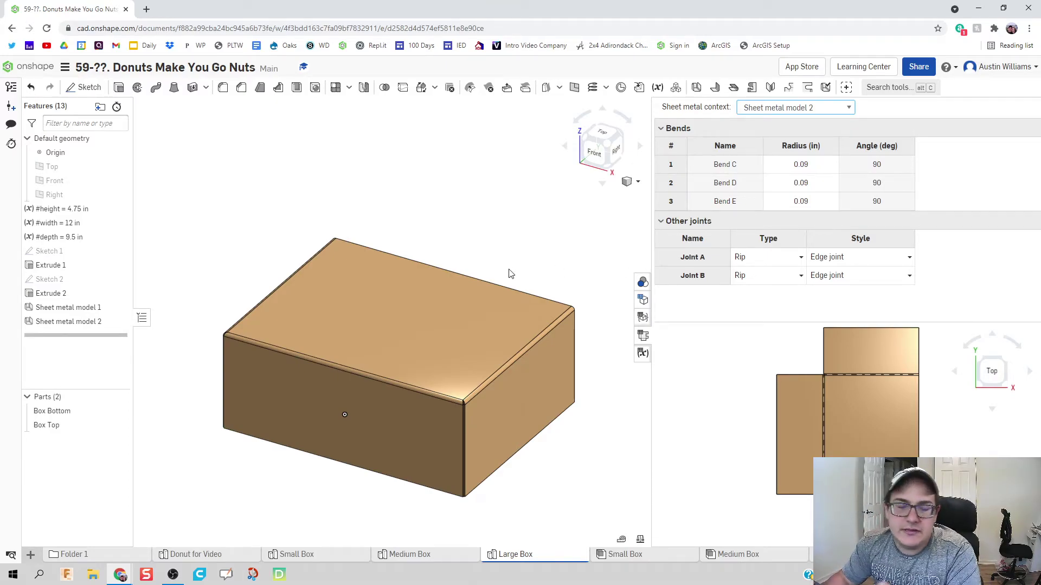
pyautogui.click(643, 335)
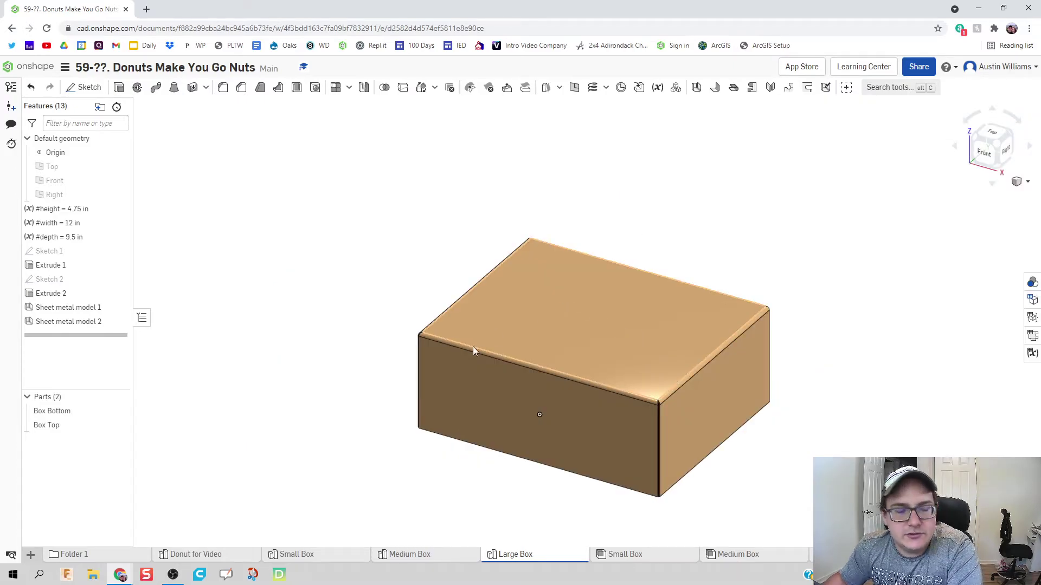
# Step: Create a new drawing from the WD Title Block INCH.dwt template
pyautogui.click(30, 554)
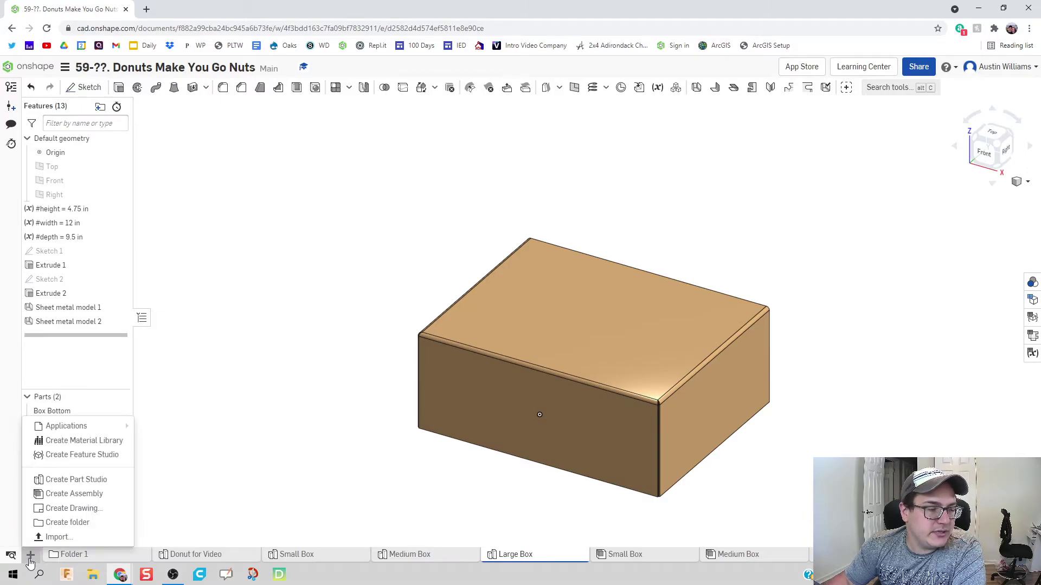
pyautogui.click(101, 513)
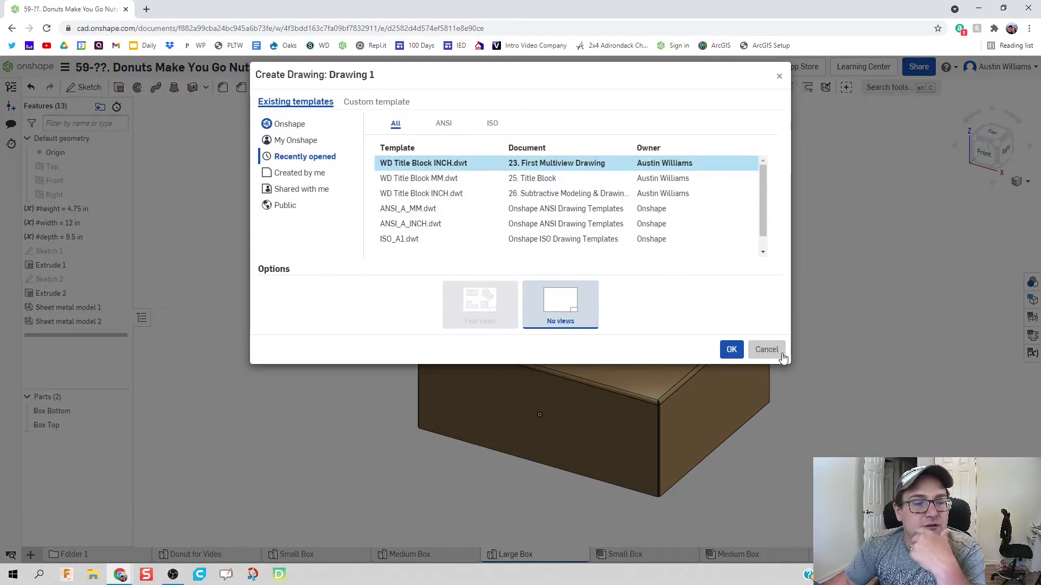
pyautogui.click(731, 351)
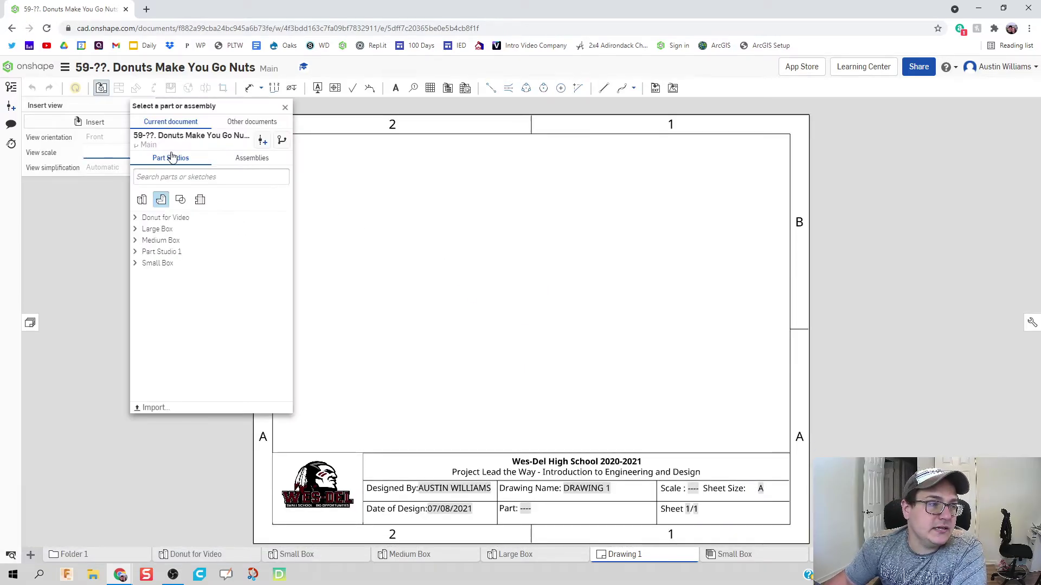
# Step: Filter the part list to flat patterns and expand Small Box to pick its bottom pattern
pyautogui.click(226, 158)
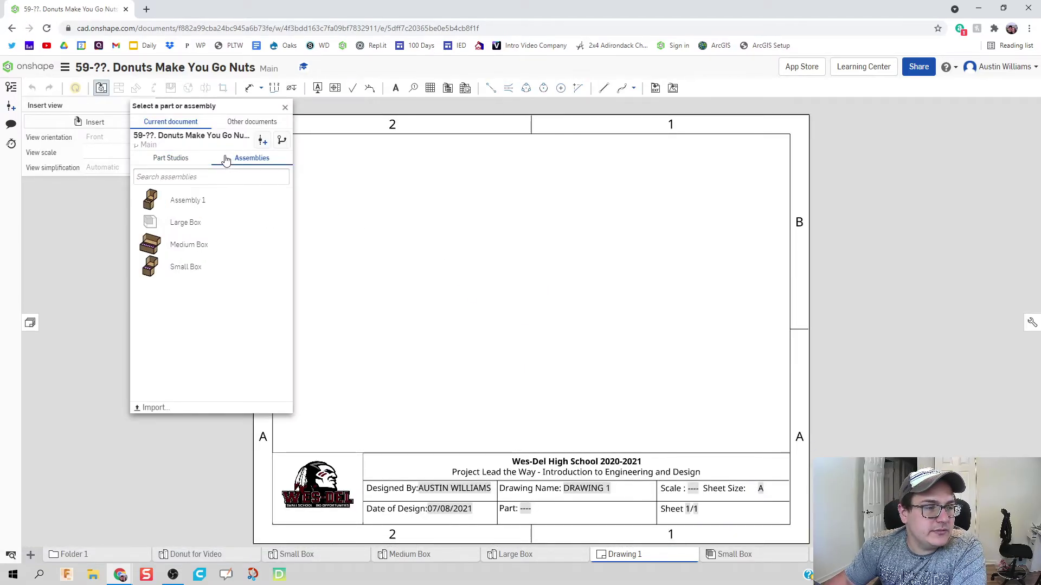
pyautogui.click(170, 158)
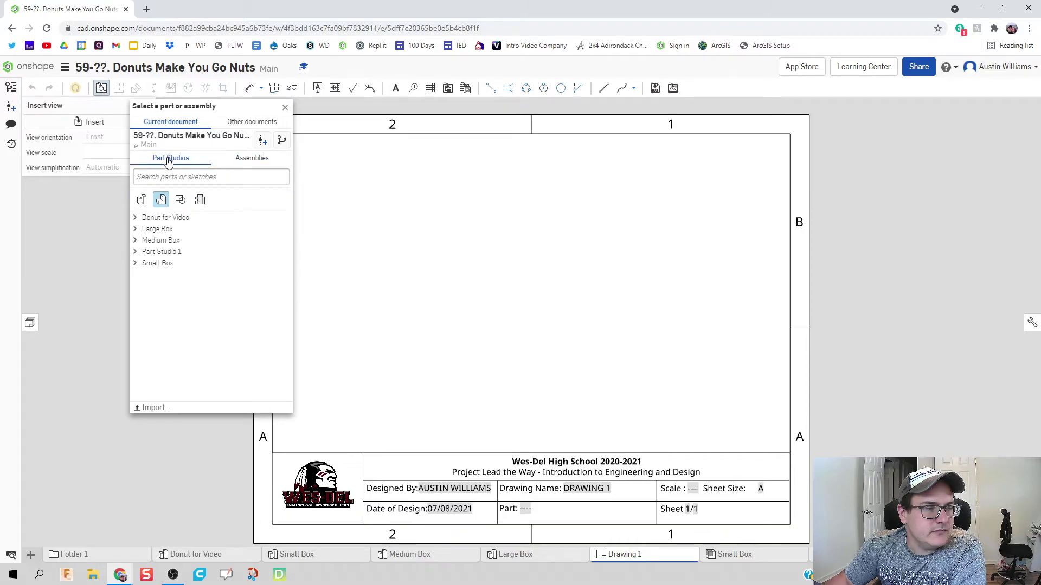
pyautogui.click(198, 200)
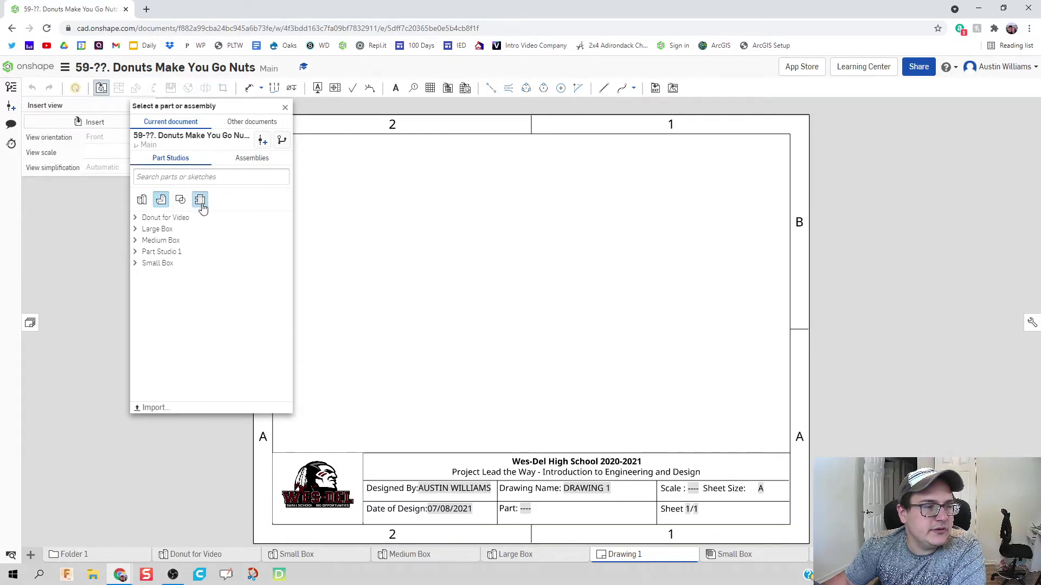
pyautogui.click(136, 263)
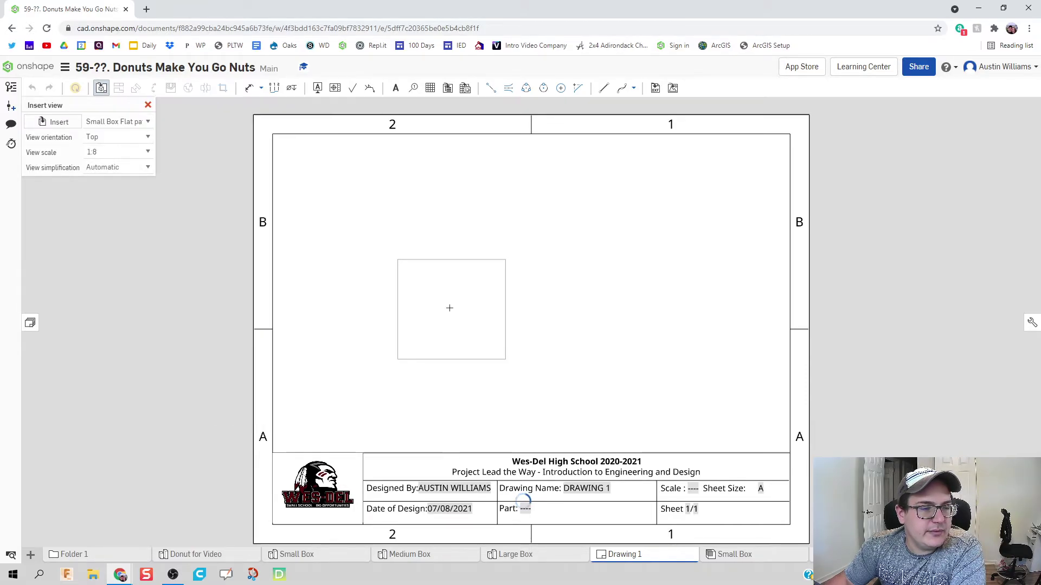
# Step: Place the Box Bottom flat pattern view, then insert the Box Top flat pattern view beside it
pyautogui.click(439, 290)
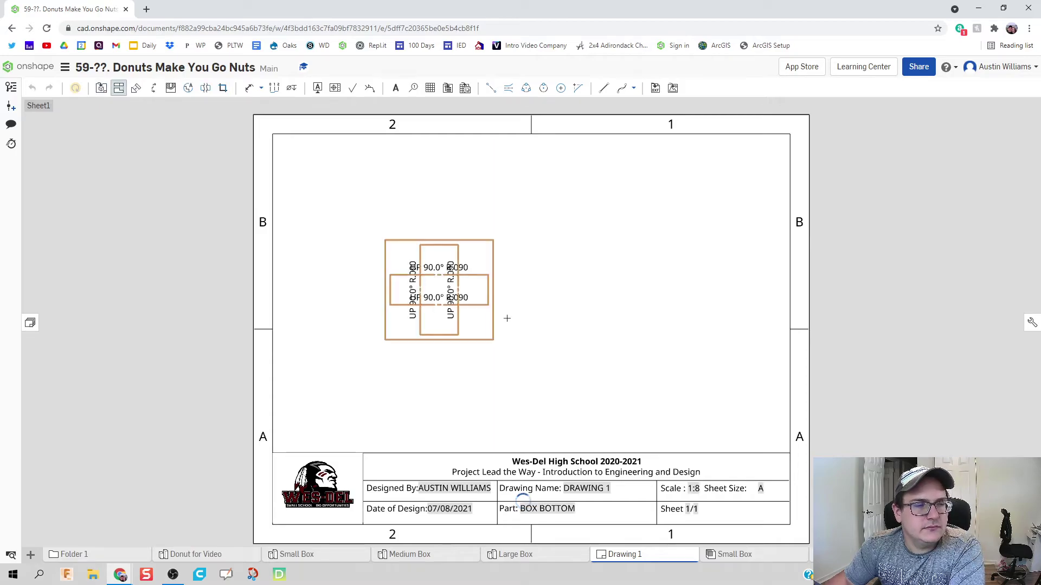
pyautogui.click(101, 88)
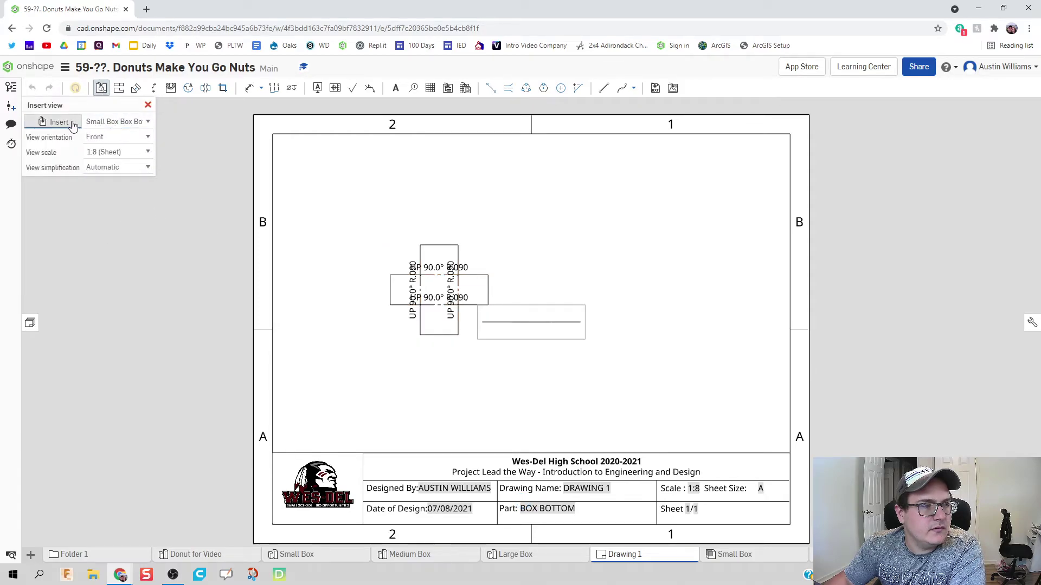
pyautogui.click(119, 122)
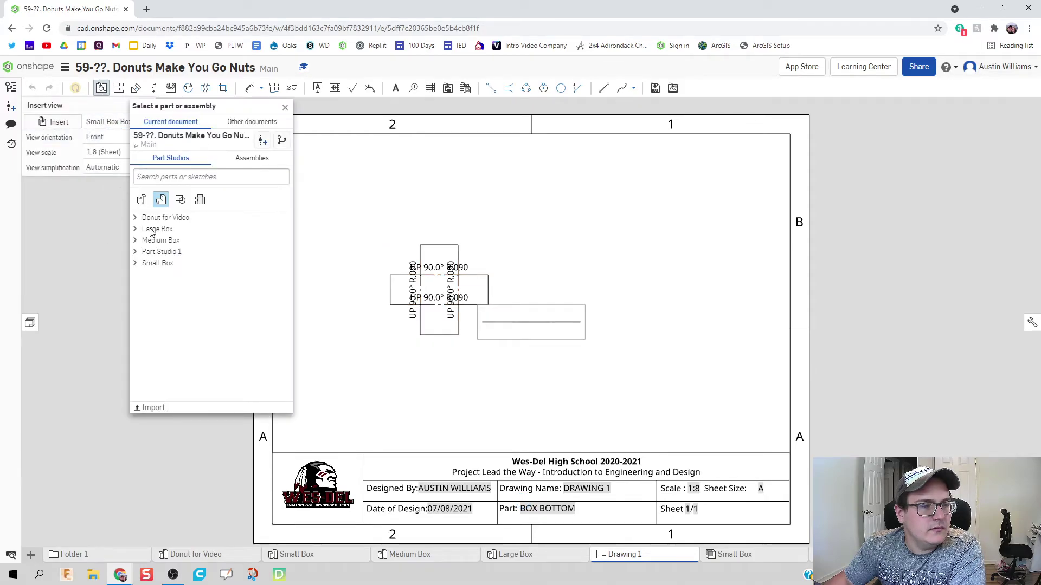
pyautogui.click(135, 264)
pyautogui.click(135, 264)
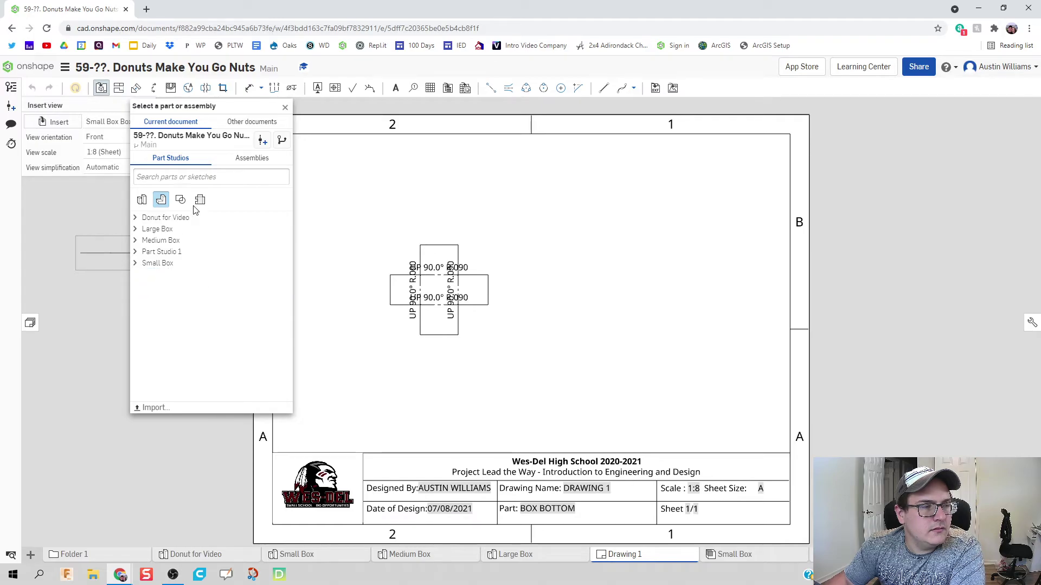
pyautogui.click(200, 200)
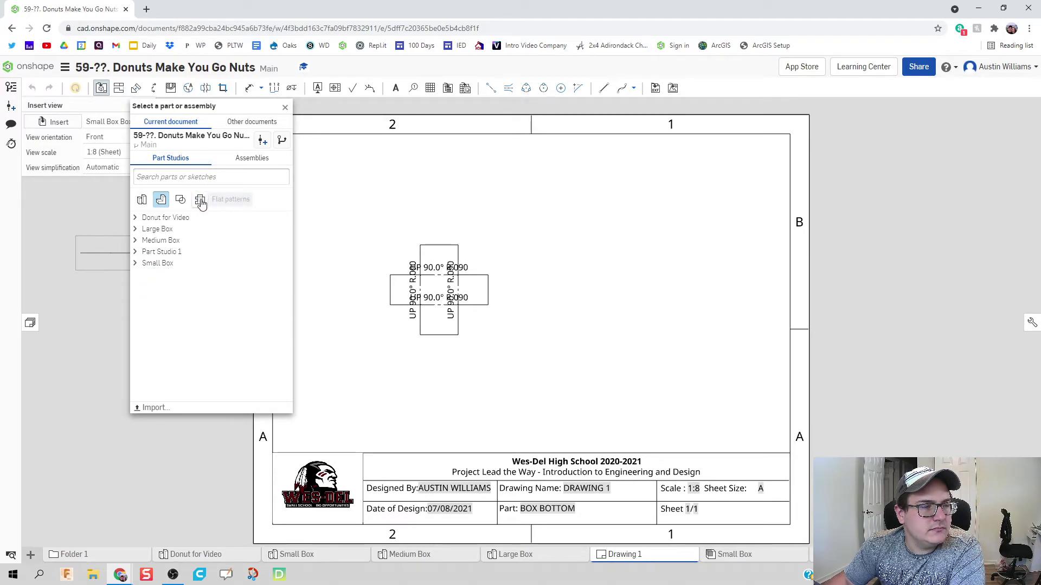
pyautogui.click(135, 264)
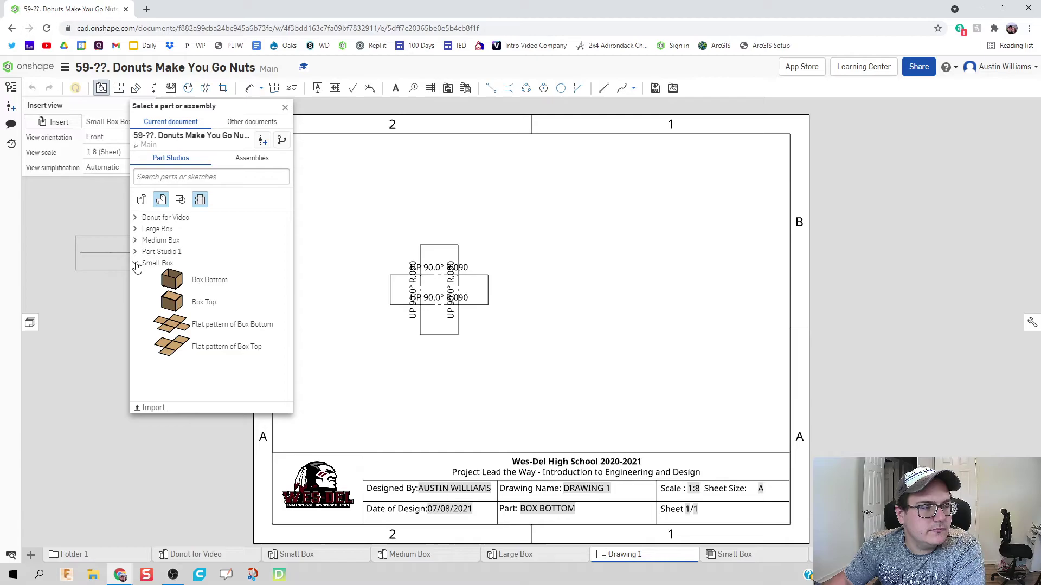
pyautogui.click(177, 351)
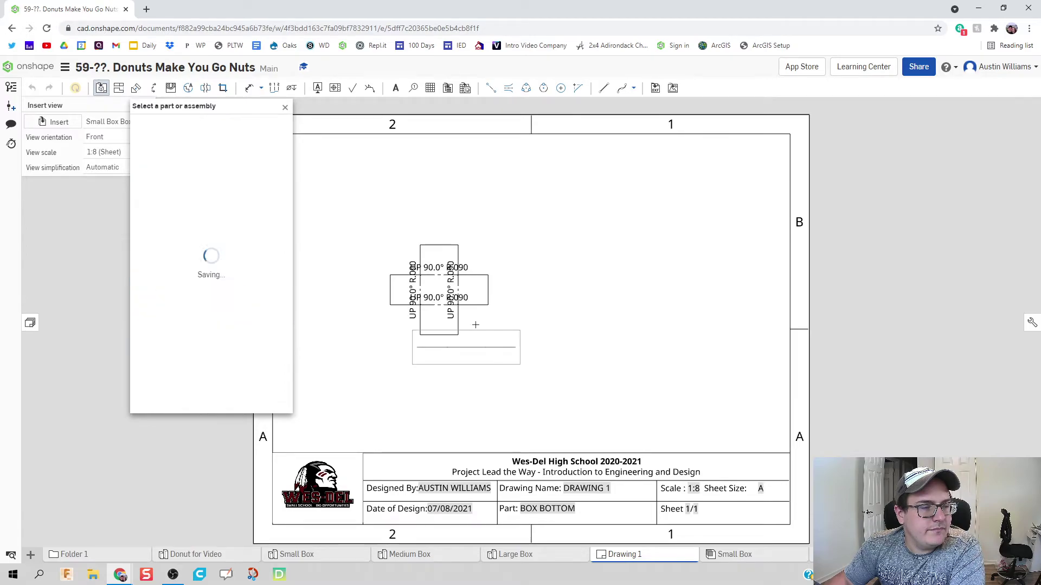
pyautogui.click(626, 289)
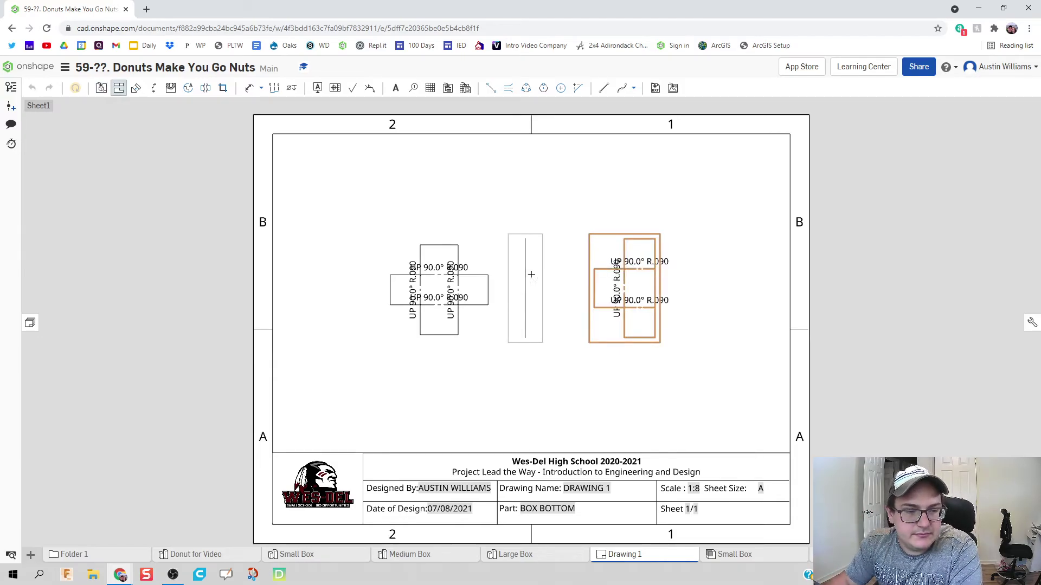
# Step: Cancel the projected view and hide the bend notes on both flat patterns
pyautogui.press('Escape')
pyautogui.scroll(3, 512, 308)
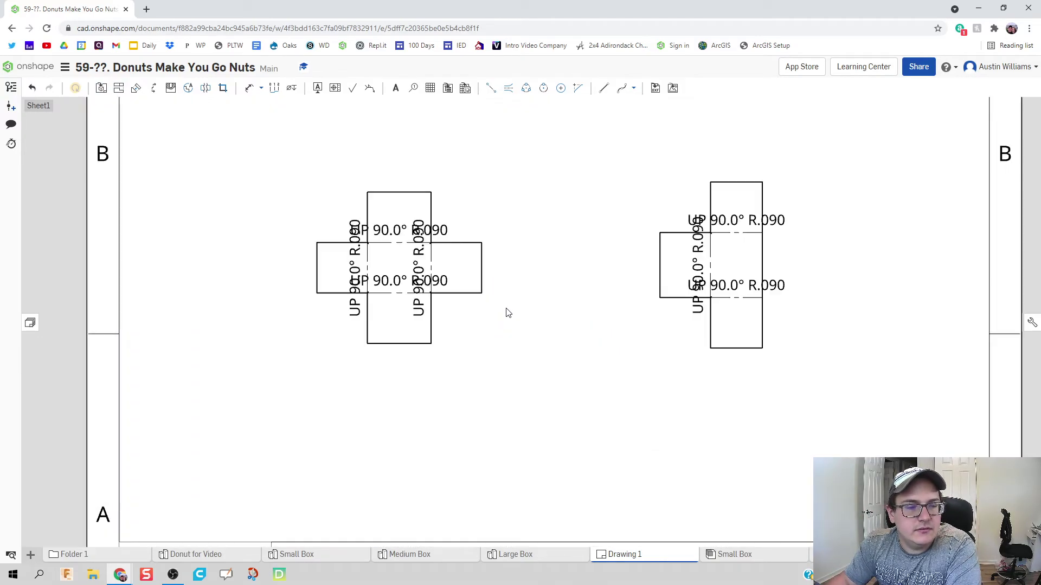
pyautogui.rightClick(398, 239)
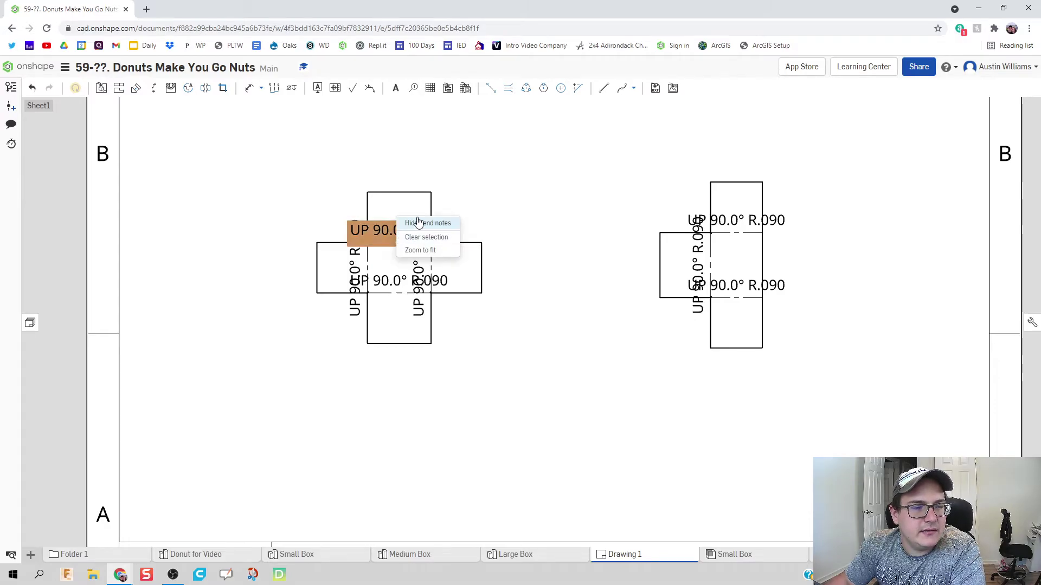
pyautogui.click(418, 222)
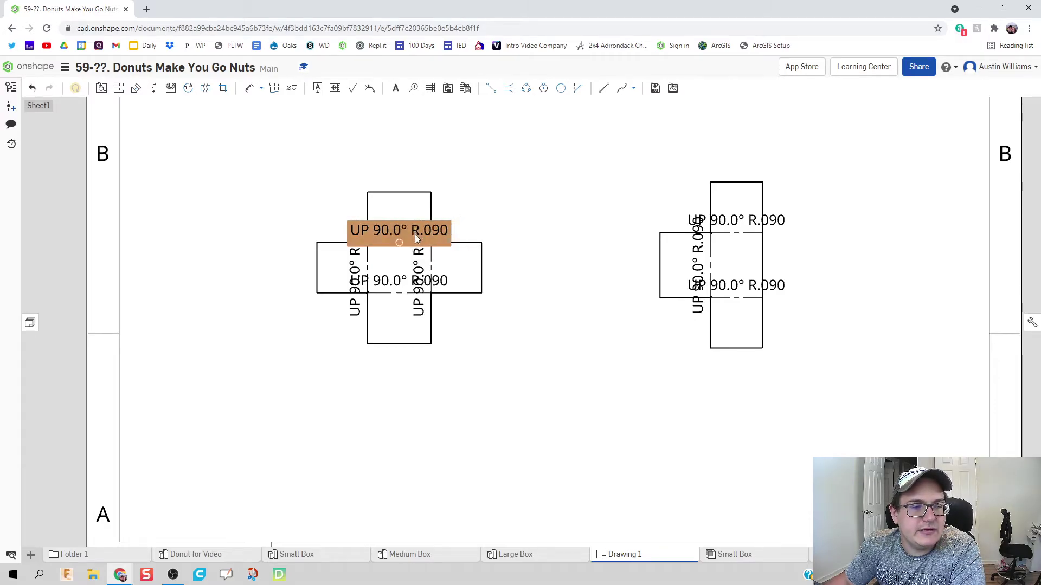
pyautogui.rightClick(727, 220)
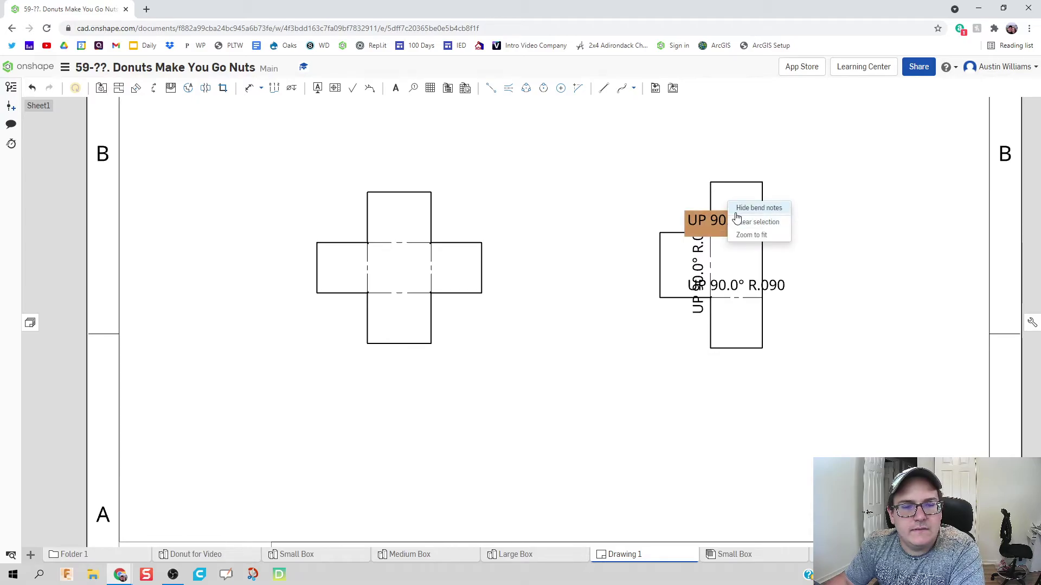
pyautogui.click(758, 208)
# Step: Move the Box Top pattern view closer to the bottom pattern and lower it
pyautogui.click(730, 273)
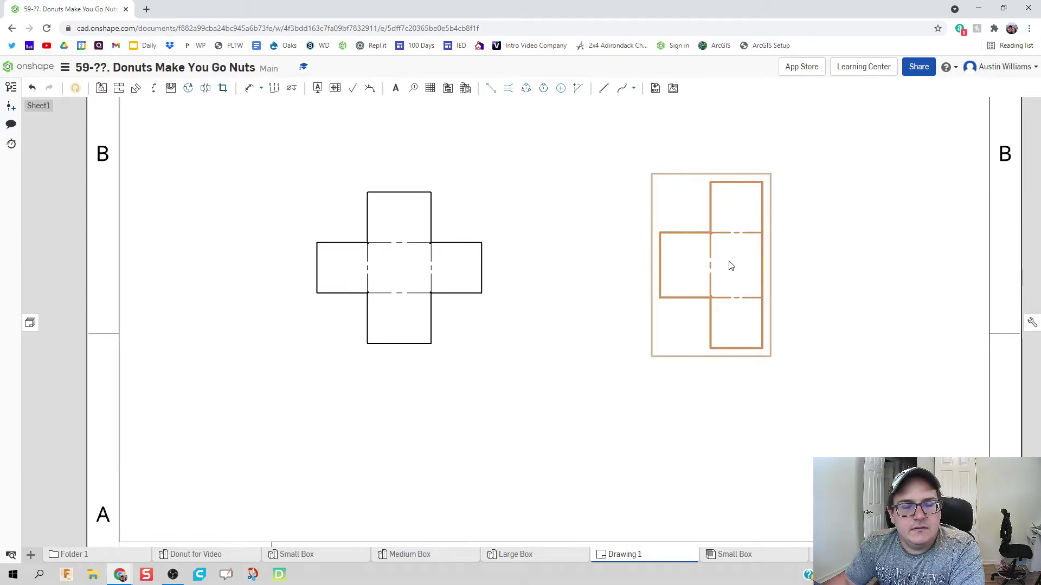
pyautogui.moveTo(730, 266)
pyautogui.mouseDown()
pyautogui.moveTo(385, 278)
pyautogui.moveTo(300, 265)
pyautogui.moveTo(587, 236)
pyautogui.mouseUp()
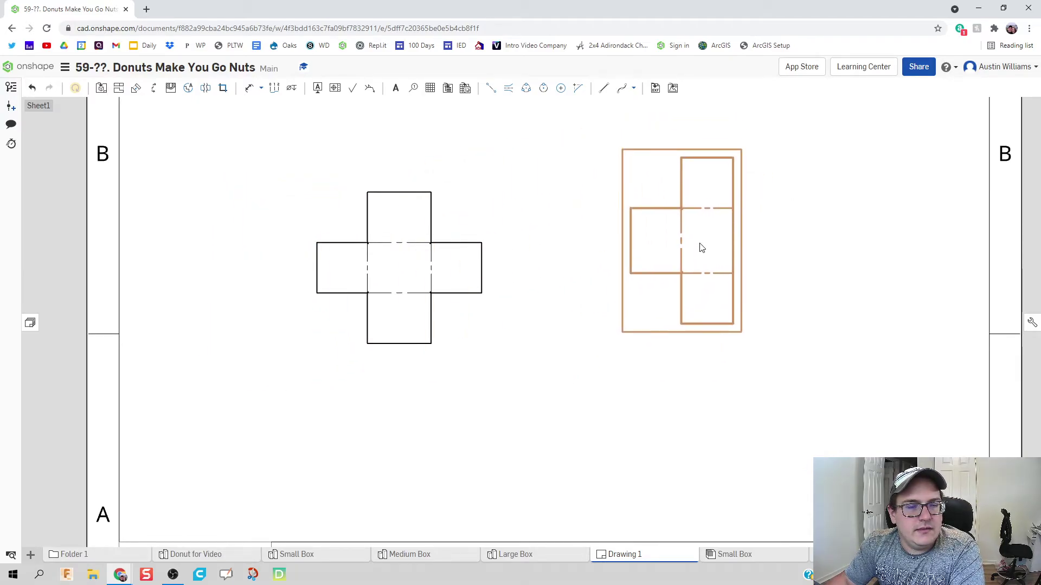
pyautogui.moveTo(701, 248); pyautogui.dragTo(702, 258)
pyautogui.moveTo(714, 272); pyautogui.dragTo(713, 309, button='right')
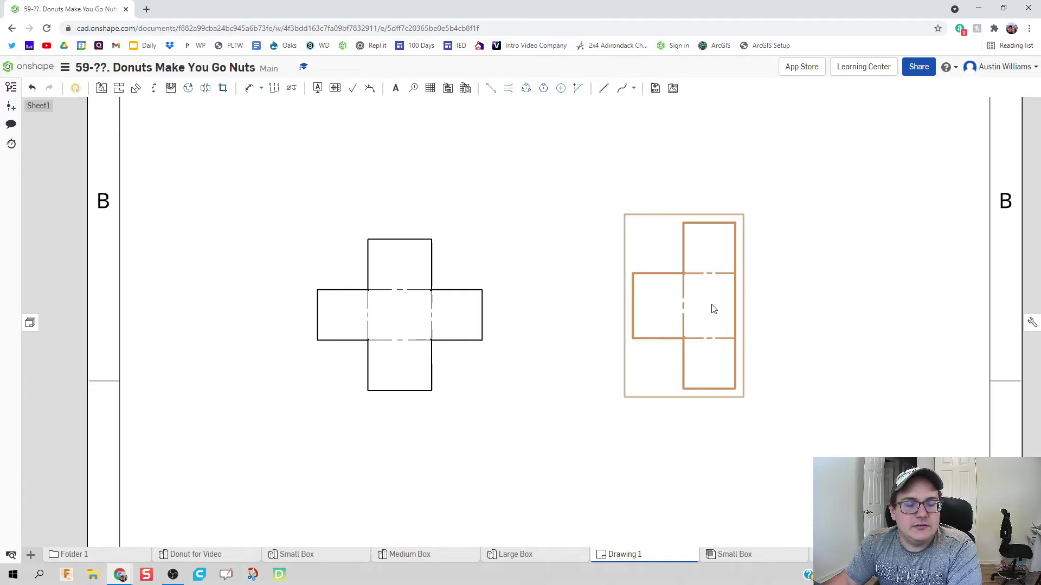
# Step: Rotate the Box Bottom flat pattern view by 90° in its view properties
pyautogui.scroll(-1, 714, 309)
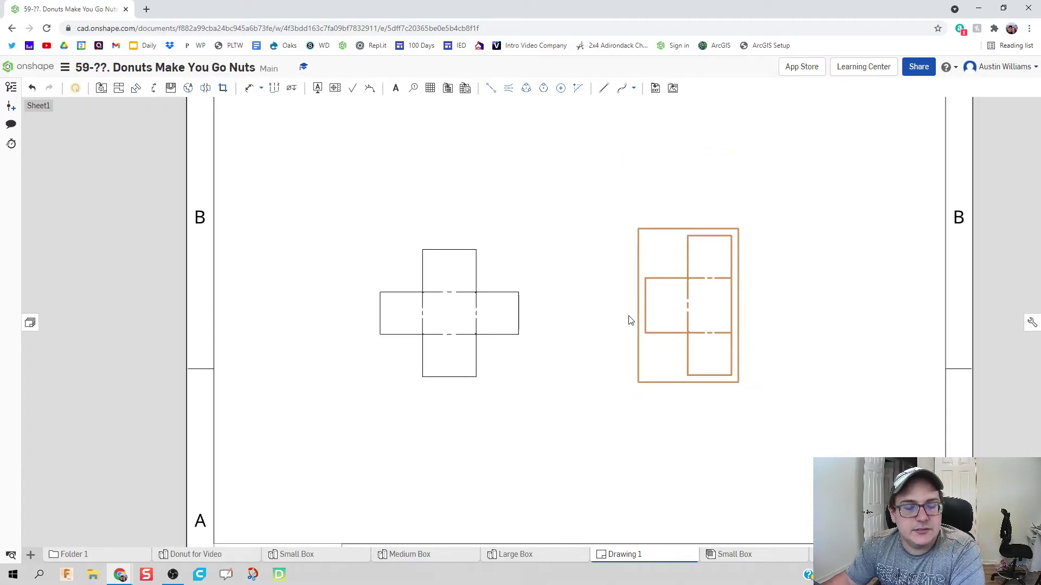
pyautogui.click(456, 323)
pyautogui.rightClick(461, 324)
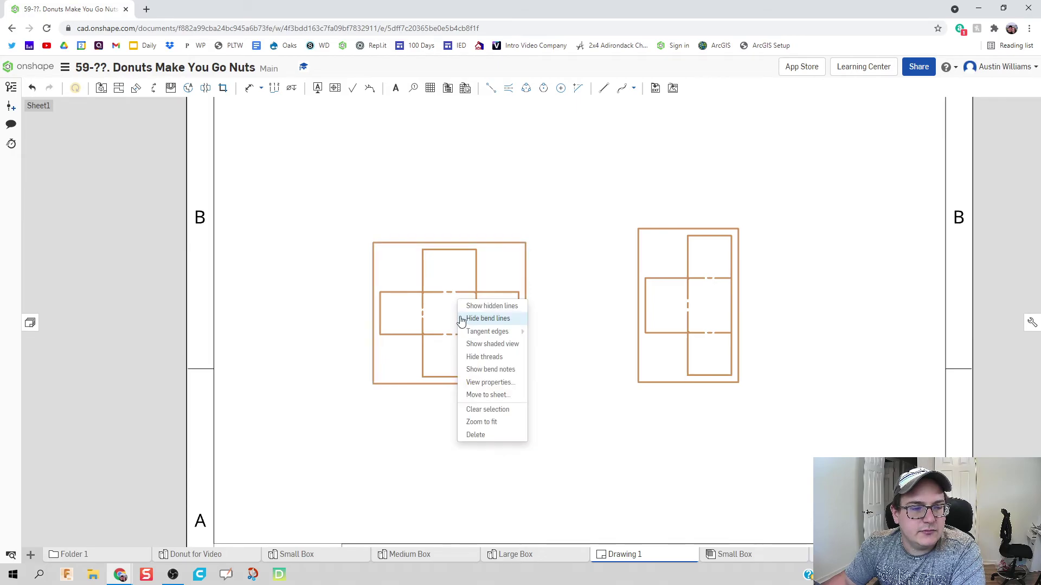
pyautogui.doubleClick(451, 304)
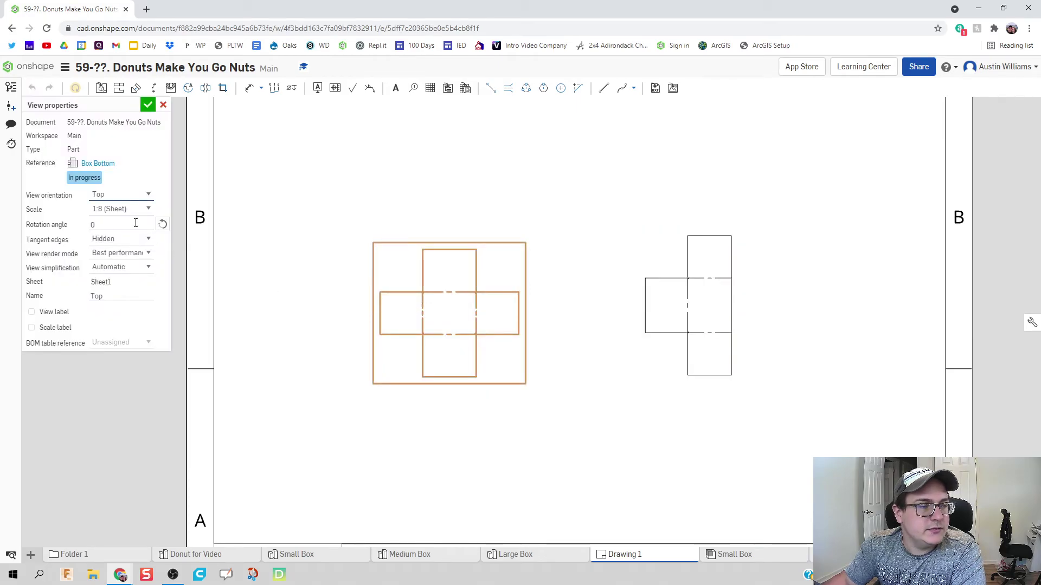
pyautogui.click(130, 224)
pyautogui.write('90')
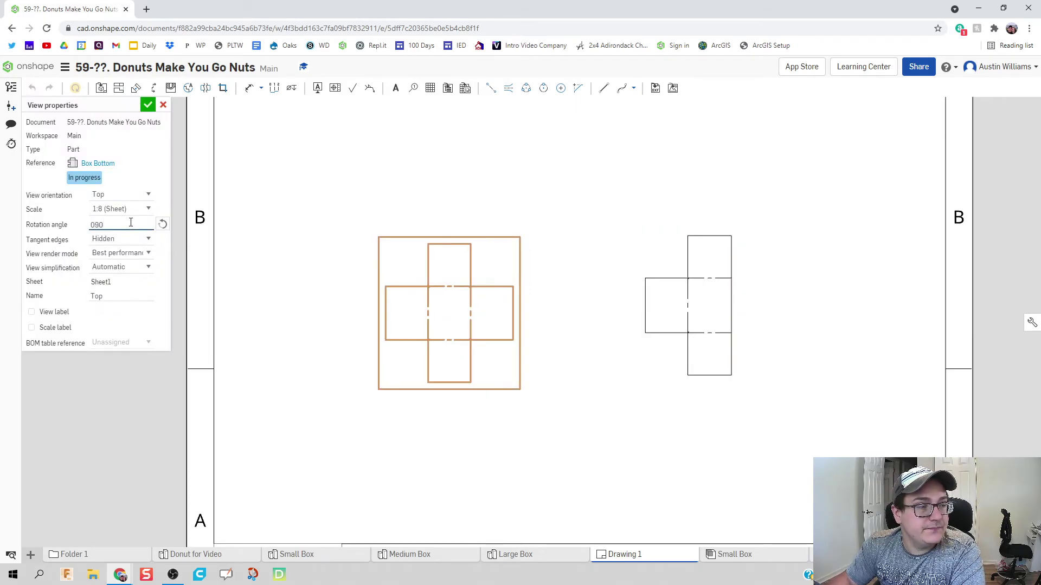
pyautogui.click(149, 105)
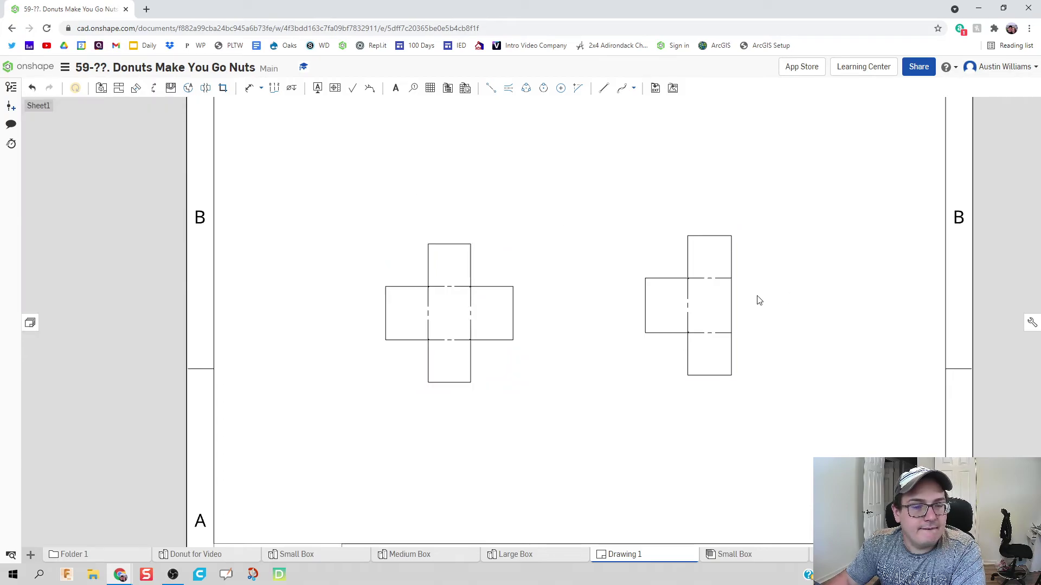
# Step: Drag the Box Top pattern flush against the rotated Box Bottom pattern
pyautogui.moveTo(731, 309); pyautogui.dragTo(383, 321)
pyautogui.scroll(3, 537, 368)
pyautogui.moveTo(532, 363)
pyautogui.mouseDown(button='middle')
pyautogui.moveTo(712, 381)
pyautogui.moveTo(736, 395)
pyautogui.mouseUp(button='middle')
pyautogui.scroll(1, 718, 384)
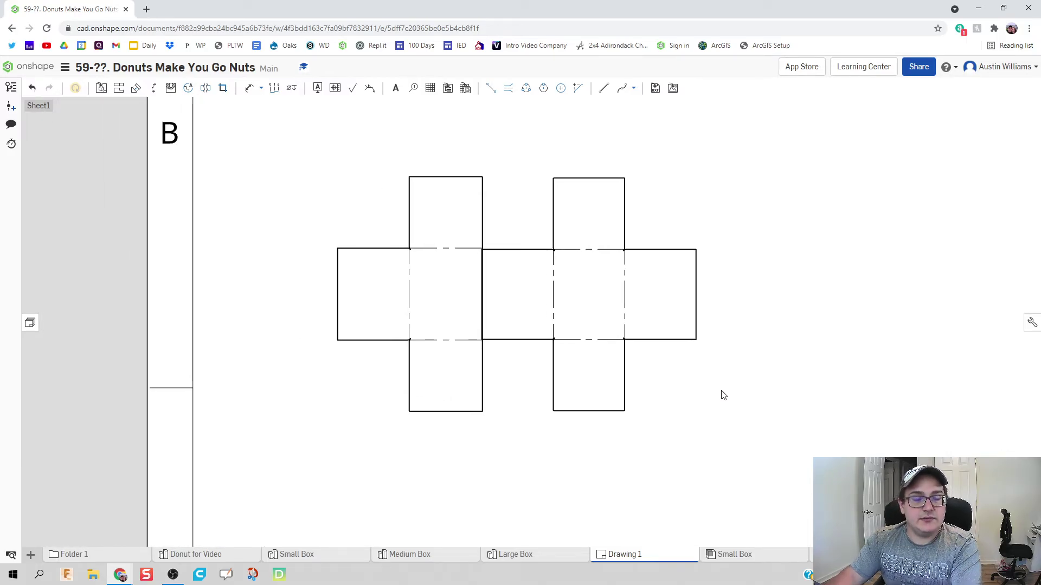